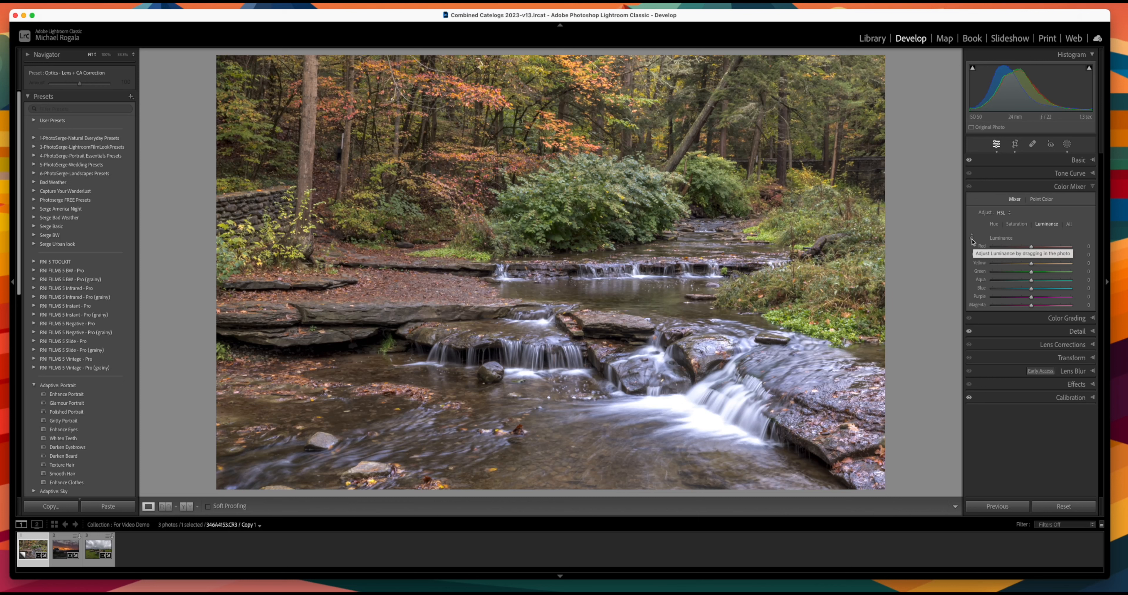
Step: Darken the bush's foliage with the targeted luminance tool to Yellow −50 and Green −60
left_click(972, 239)
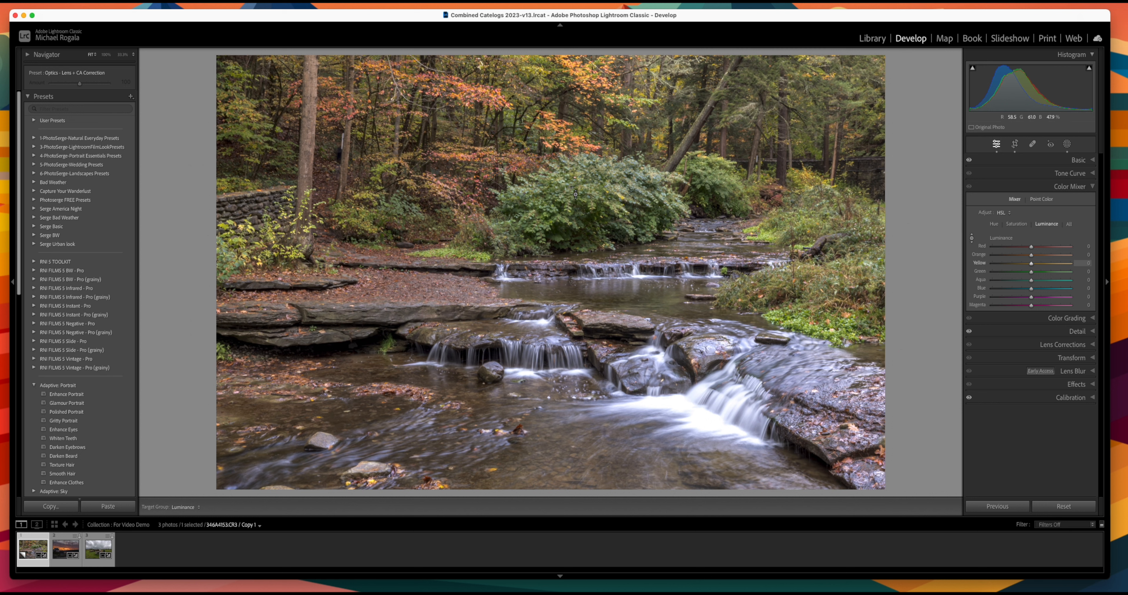
left_click_drag(568, 190, 572, 131)
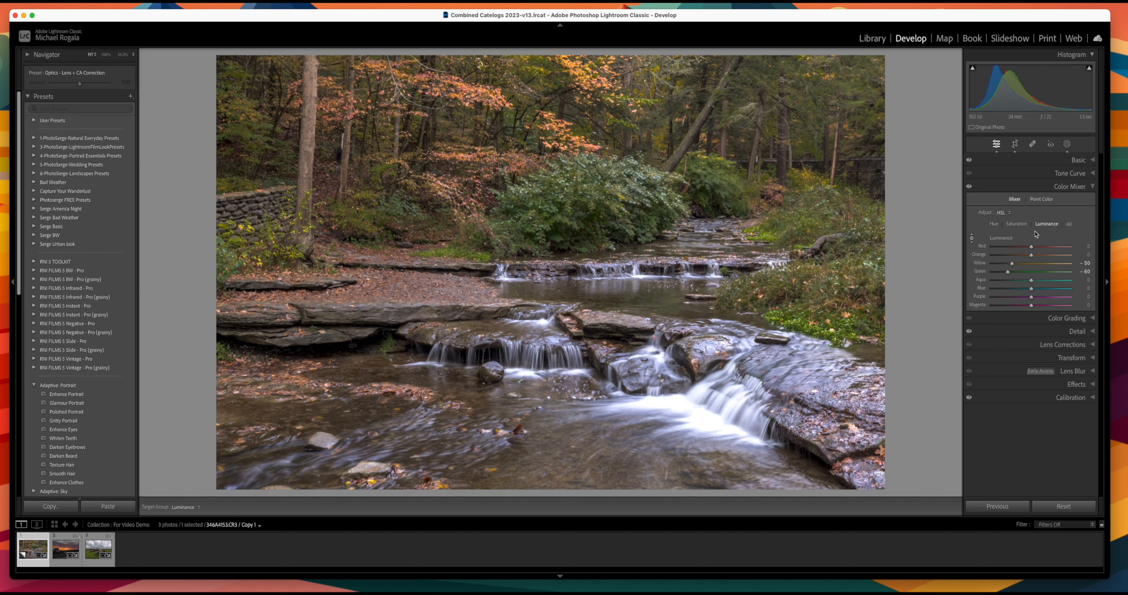
Step: Try a targeted saturation boost on the bush, then reset Green and Yellow luminance to 0
left_click(1020, 227)
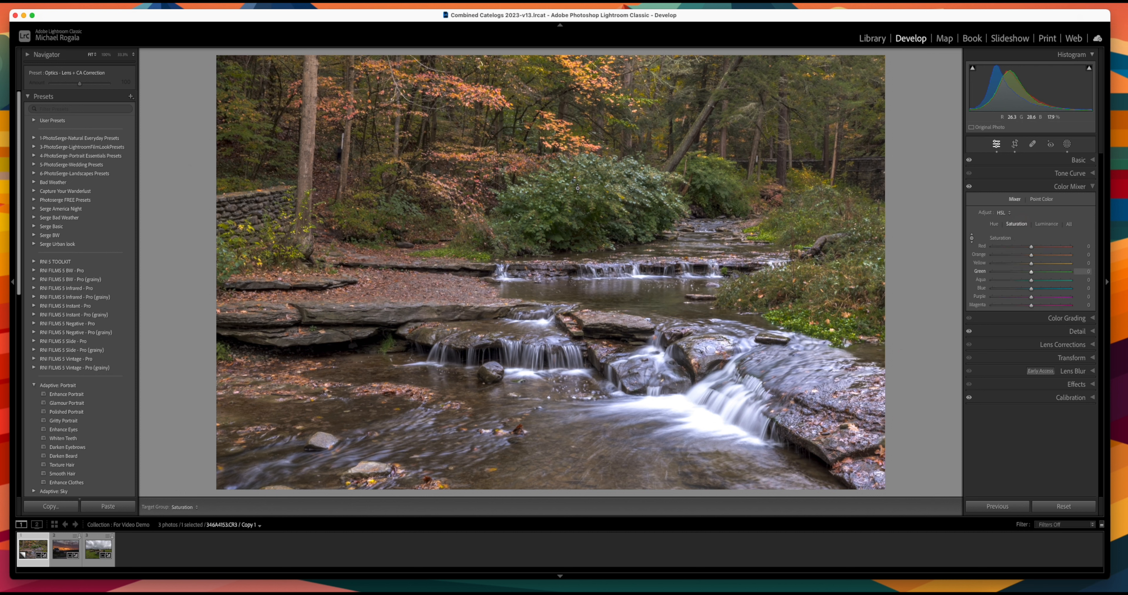
mouse_move(575, 188)
left_mouse_down()
mouse_move(576, 161)
mouse_move(581, 230)
mouse_move(578, 162)
left_mouse_up()
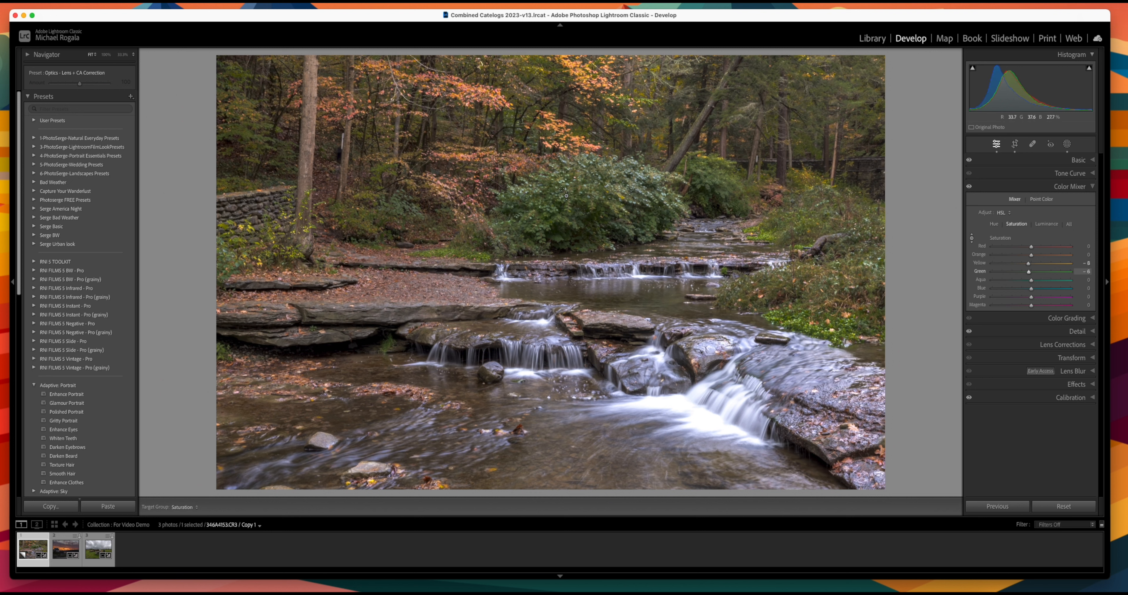
left_click(1048, 224)
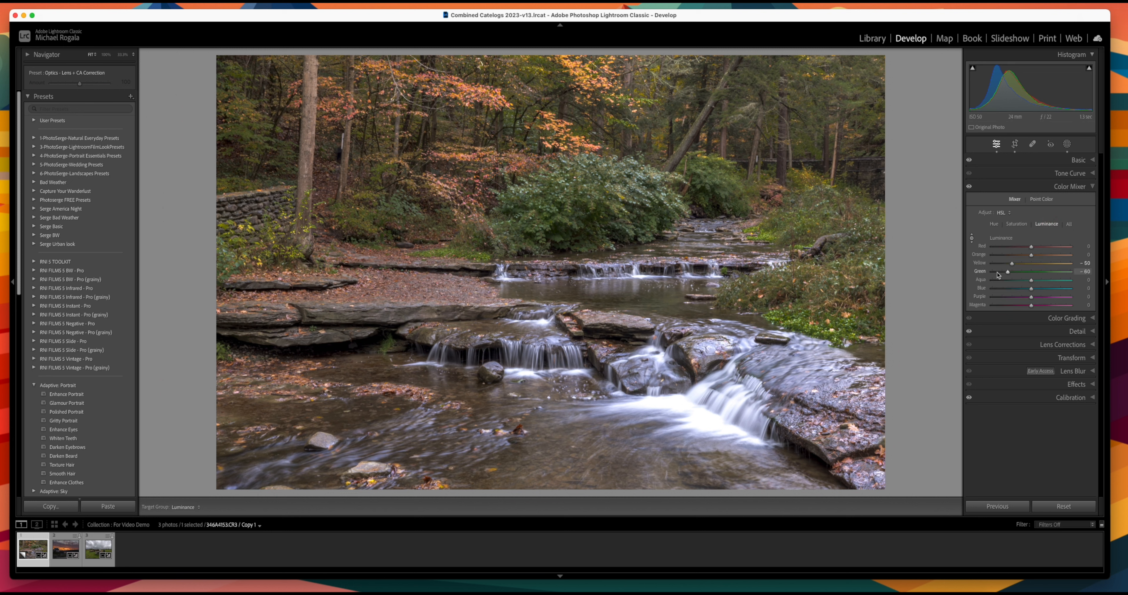
double_click(981, 271)
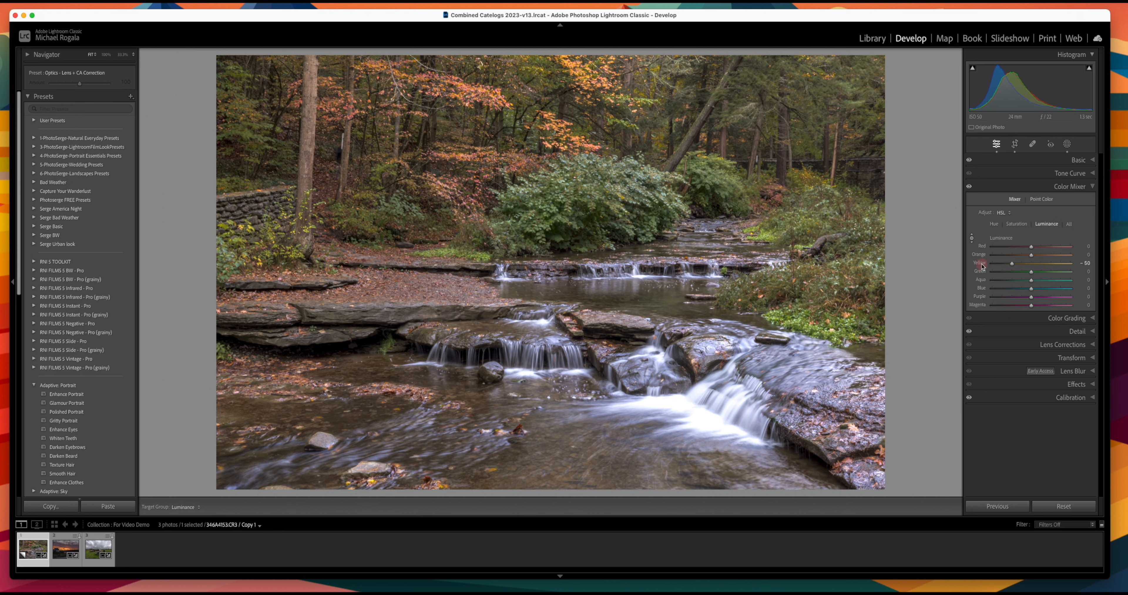
double_click(980, 263)
Step: Reset Green and Yellow saturation to 0, then nudge the bush's yellow saturation slightly
left_click(1016, 224)
double_click(981, 274)
double_click(982, 264)
left_click(996, 225)
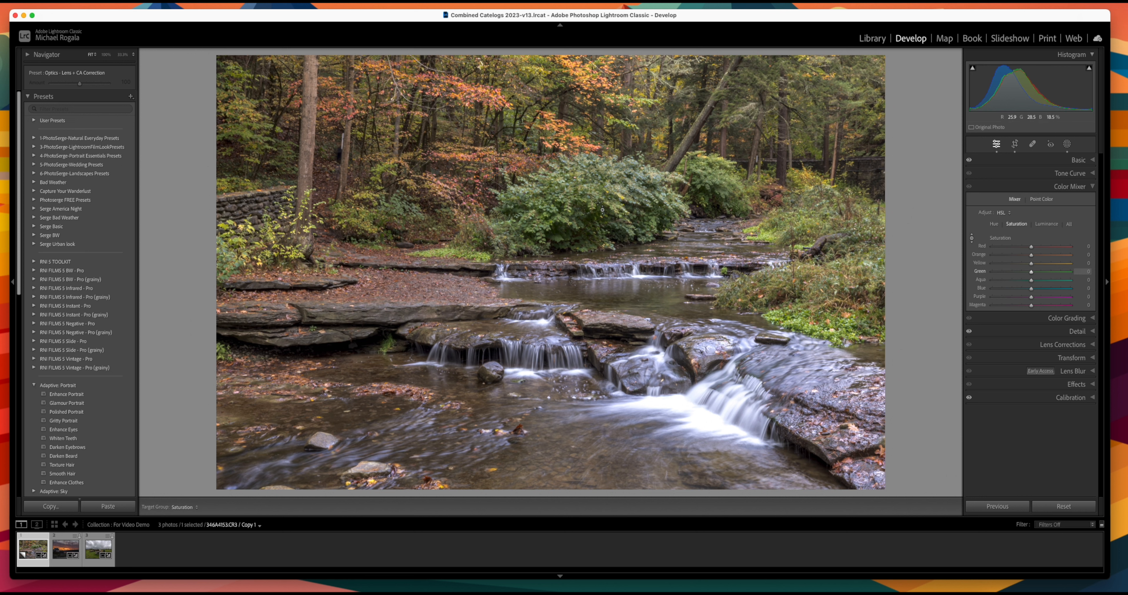
left_click_drag(592, 206, 591, 202)
Step: Try a targeted hue shift on the bush's yellows and greens, then reset both hues to 0
left_click(995, 225)
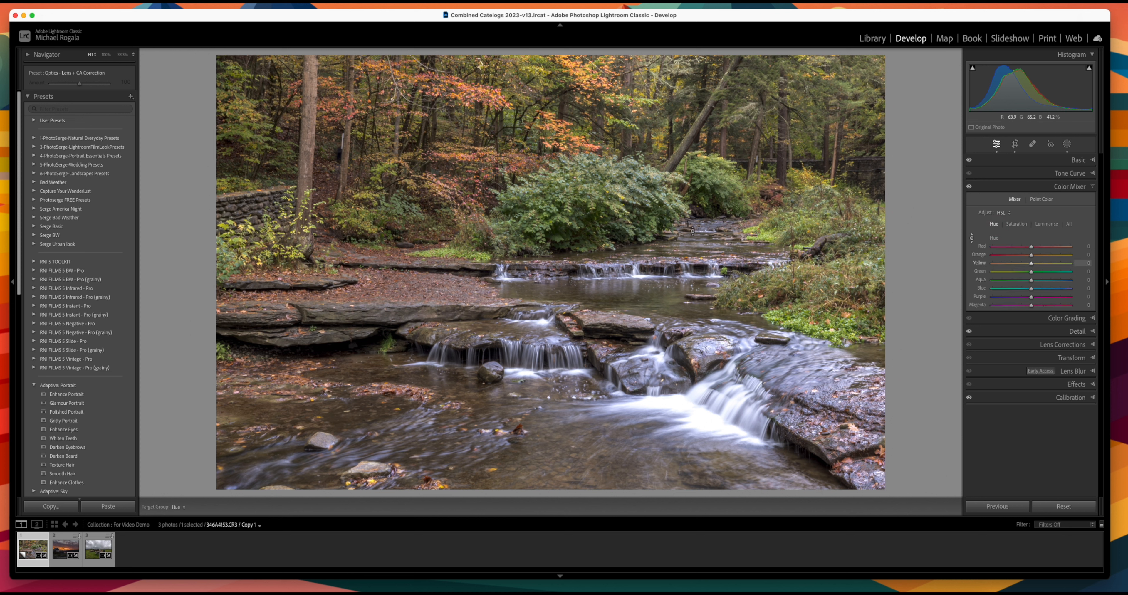
left_click_drag(587, 199, 580, 142)
double_click(979, 271)
double_click(980, 263)
Step: Sample the central bush's green as a new Point Color
left_click(1046, 200)
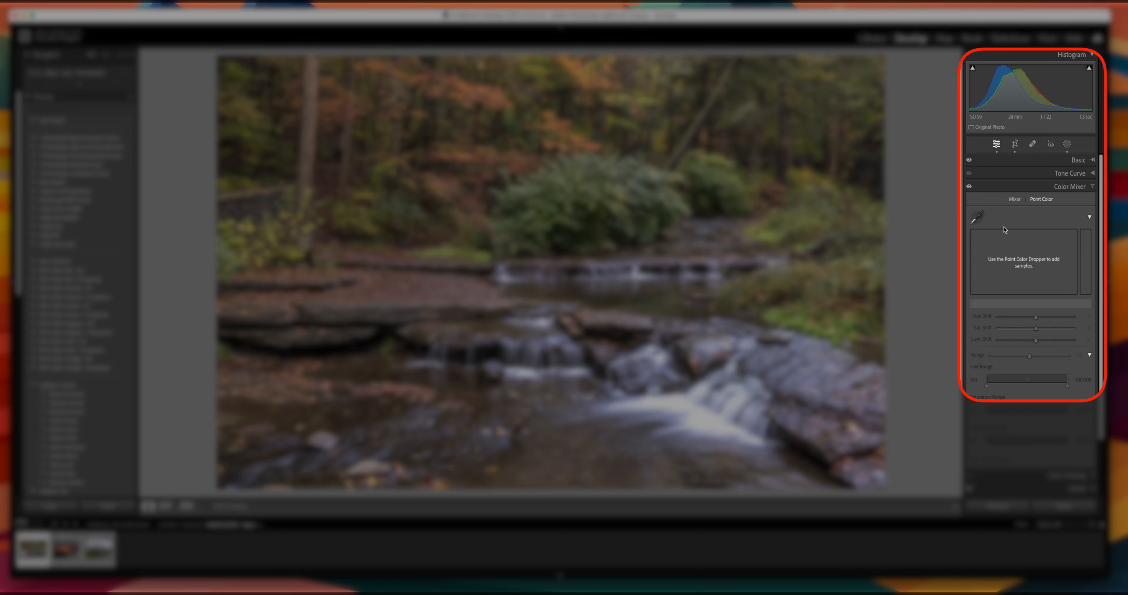
left_click(979, 219)
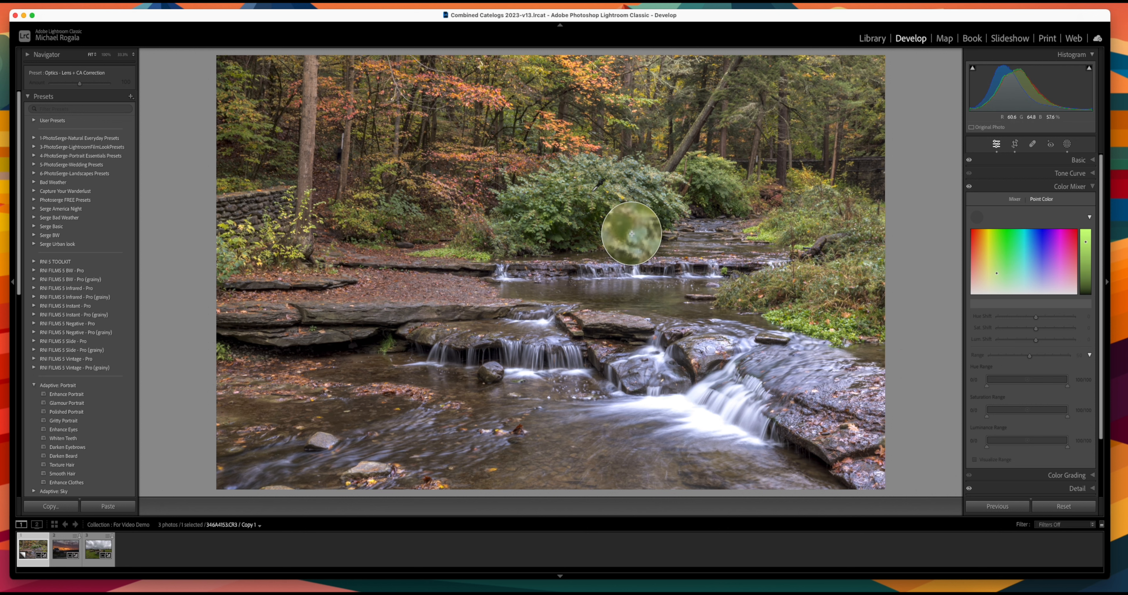
left_click(593, 191)
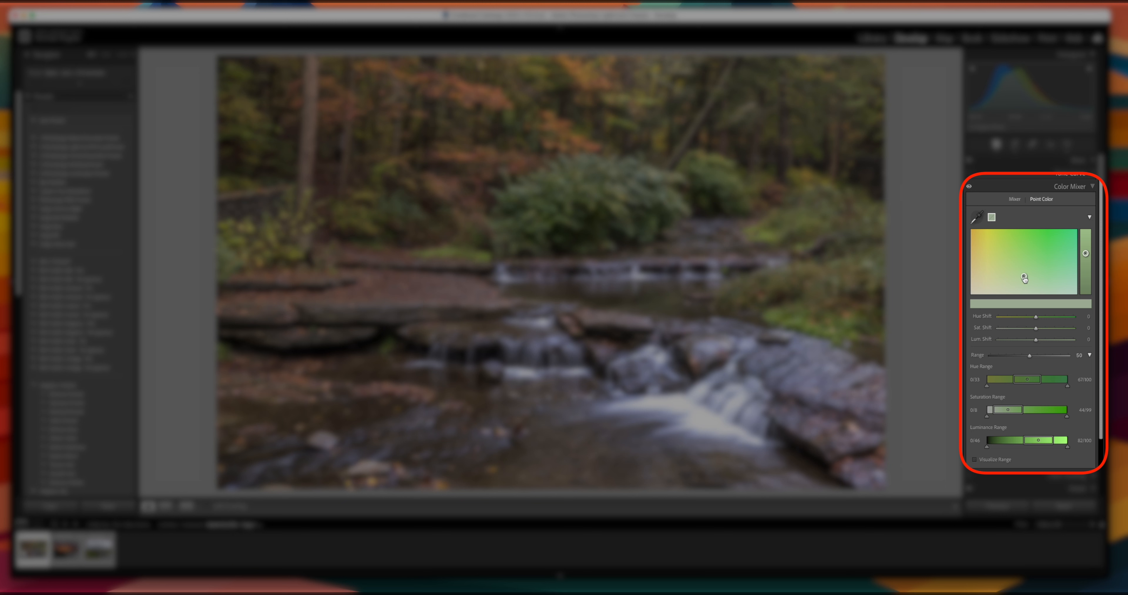
Step: Raise the sampled green's Saturation Shift to 12 and Luminance Shift to 78
mouse_move(1025, 279)
left_mouse_down()
mouse_move(1021, 252)
mouse_move(1021, 278)
mouse_move(1020, 254)
mouse_move(1021, 270)
mouse_move(1054, 269)
mouse_move(1013, 270)
mouse_move(1022, 270)
left_mouse_up()
mouse_move(1085, 254)
left_mouse_down()
mouse_move(1083, 238)
mouse_move(1084, 274)
mouse_move(1084, 255)
left_mouse_up()
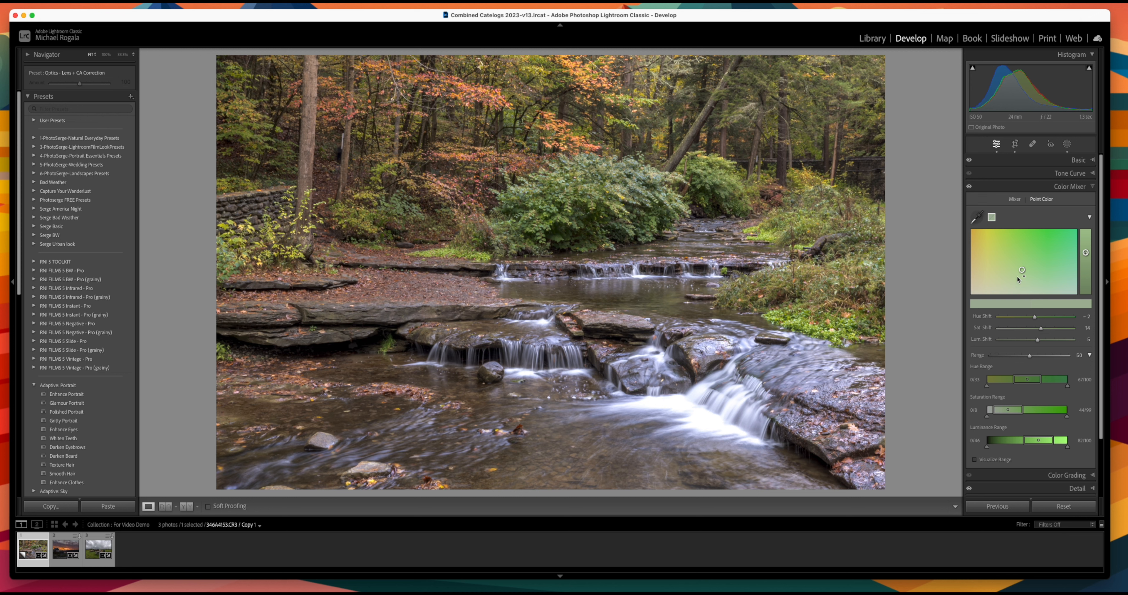
mouse_move(1019, 271)
left_mouse_down()
mouse_move(1029, 259)
mouse_move(1017, 260)
left_mouse_up()
mouse_move(1039, 342)
left_mouse_down()
mouse_move(1065, 337)
mouse_move(1021, 332)
mouse_move(1044, 335)
mouse_move(1033, 319)
mouse_move(1044, 319)
mouse_move(1030, 319)
left_mouse_up()
Step: Reset the sampled green's Hue, Saturation and Luminance Shifts to 0
double_click(984, 317)
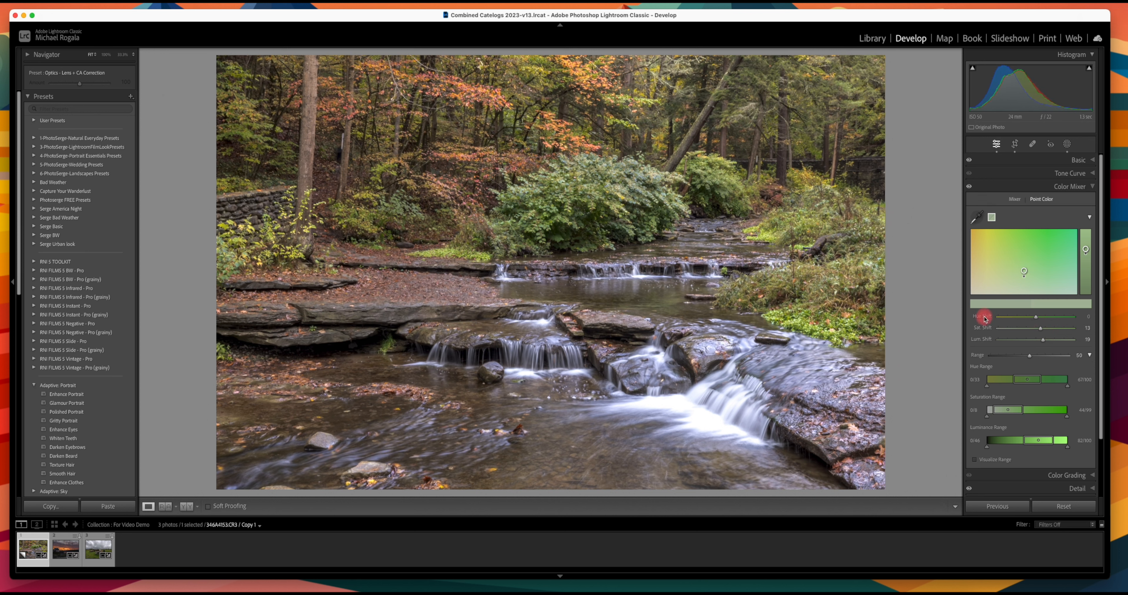
double_click(984, 328)
double_click(986, 339)
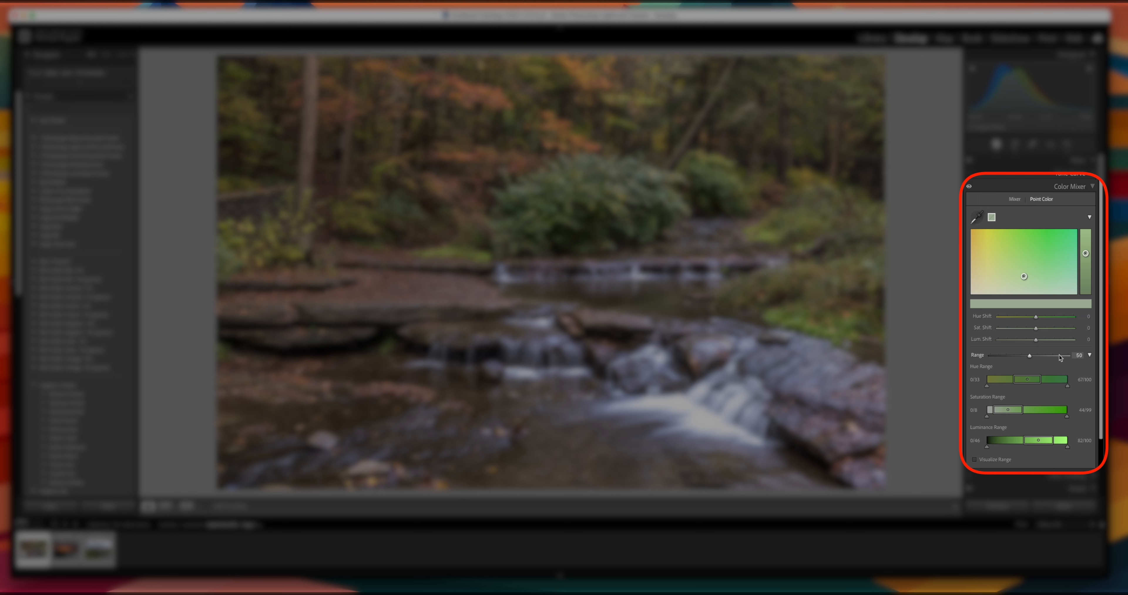
Step: Collapse the detailed range options and adjust Range, narrowing to 27 before widening it to 85
scroll(1057, 363, "down", 1)
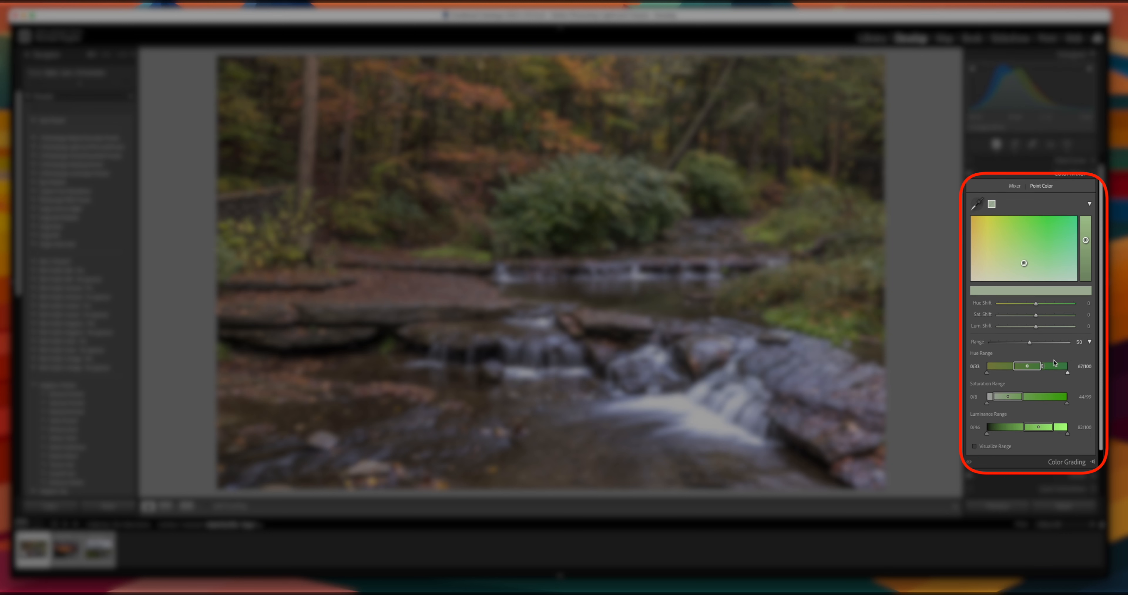
left_click(1090, 342)
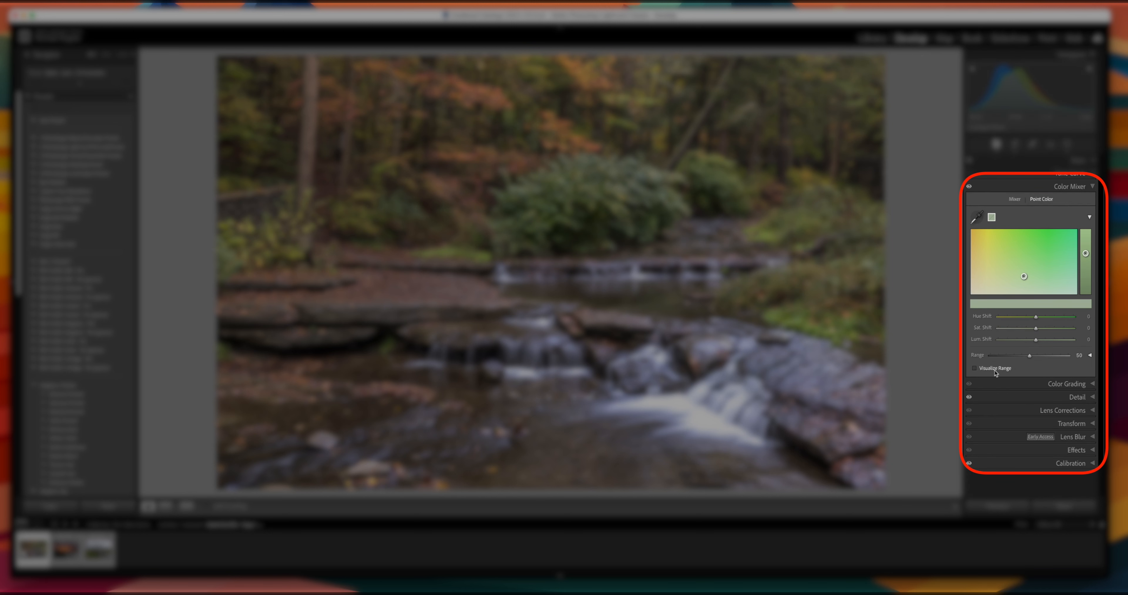
left_click(1030, 356)
left_click_drag(1030, 356, 1013, 359)
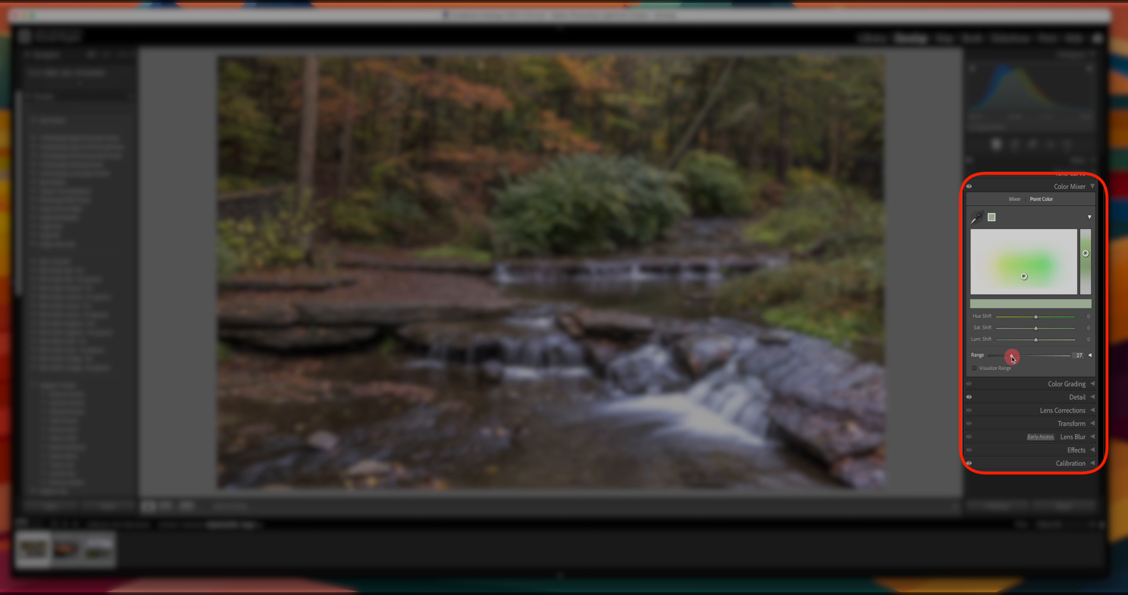
left_click_drag(1012, 358, 1012, 358)
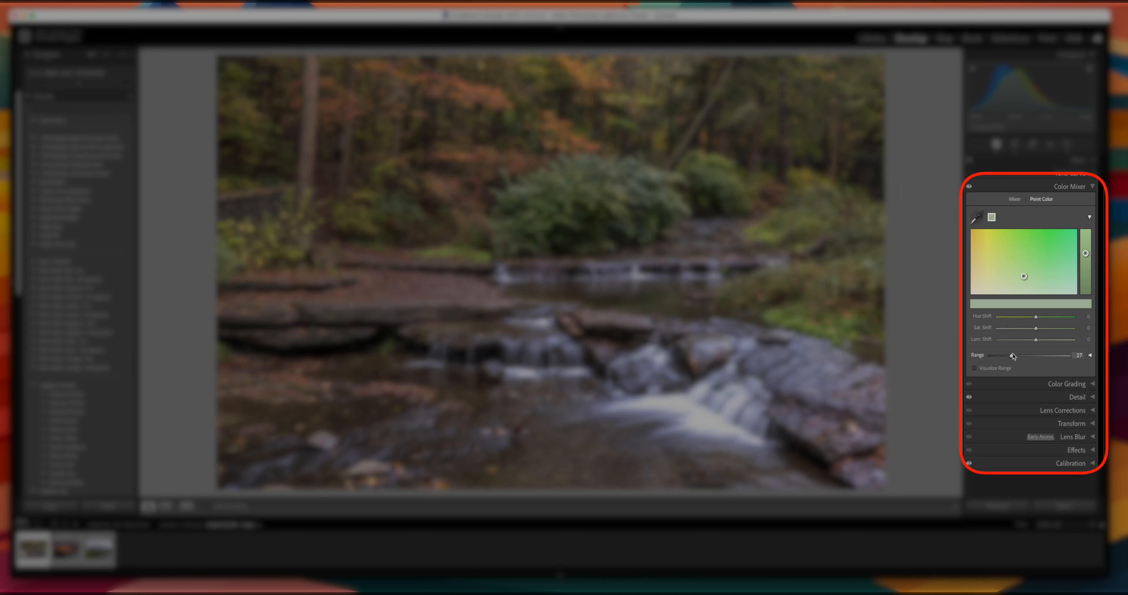
left_click_drag(1012, 356, 1057, 358)
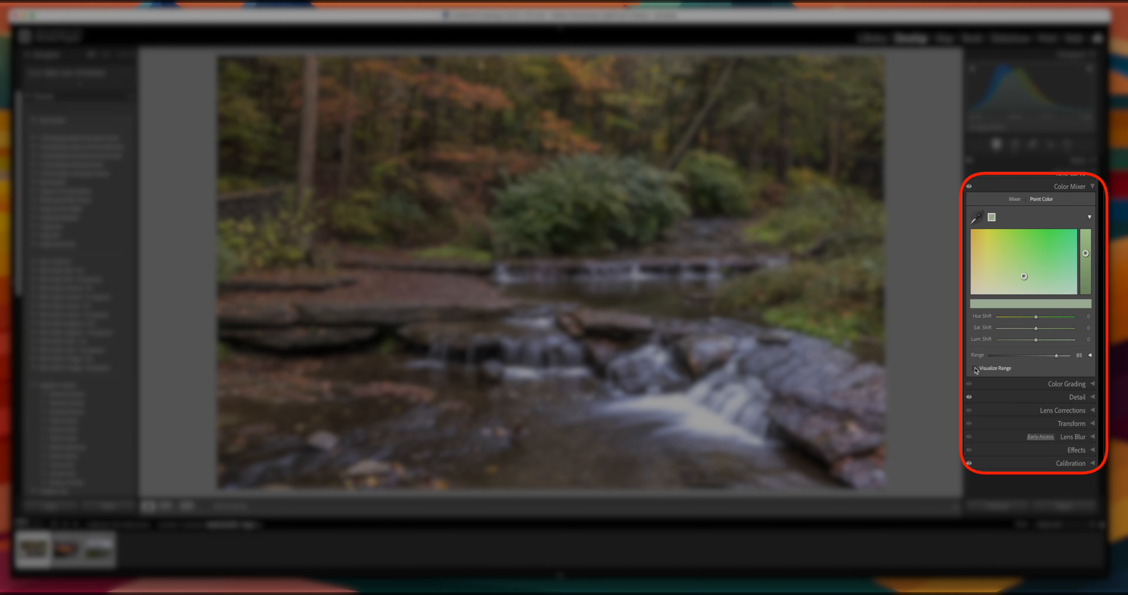
Step: With Visualize Range on, try Range 93, near 0 and 28, then reset it to 50
left_click(976, 369)
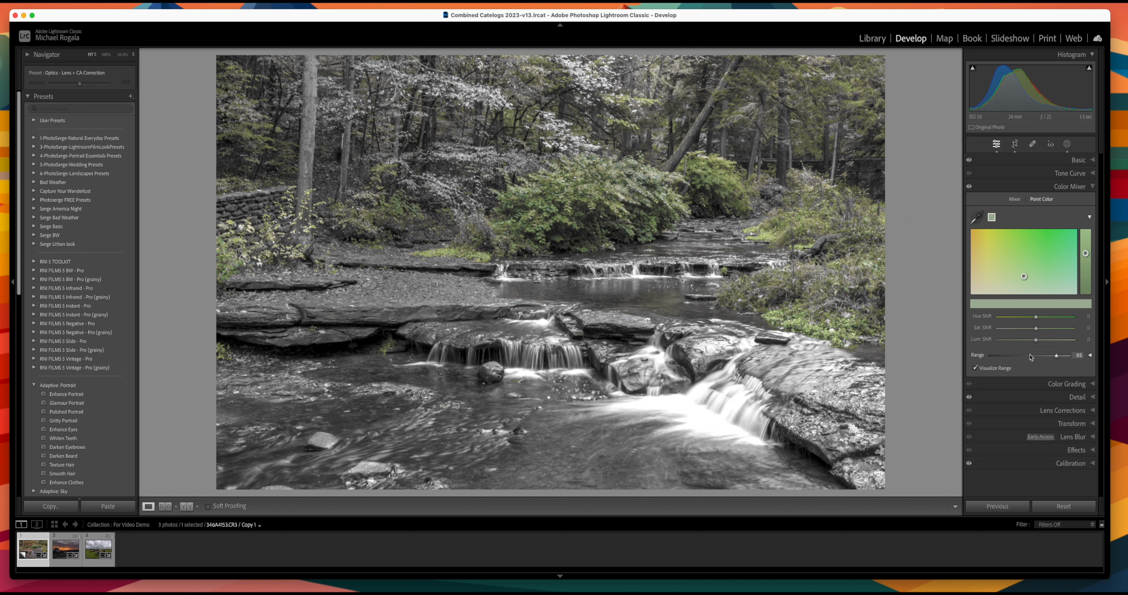
double_click(977, 355)
left_click_drag(1028, 358, 1063, 353)
left_click_drag(1066, 357, 991, 365)
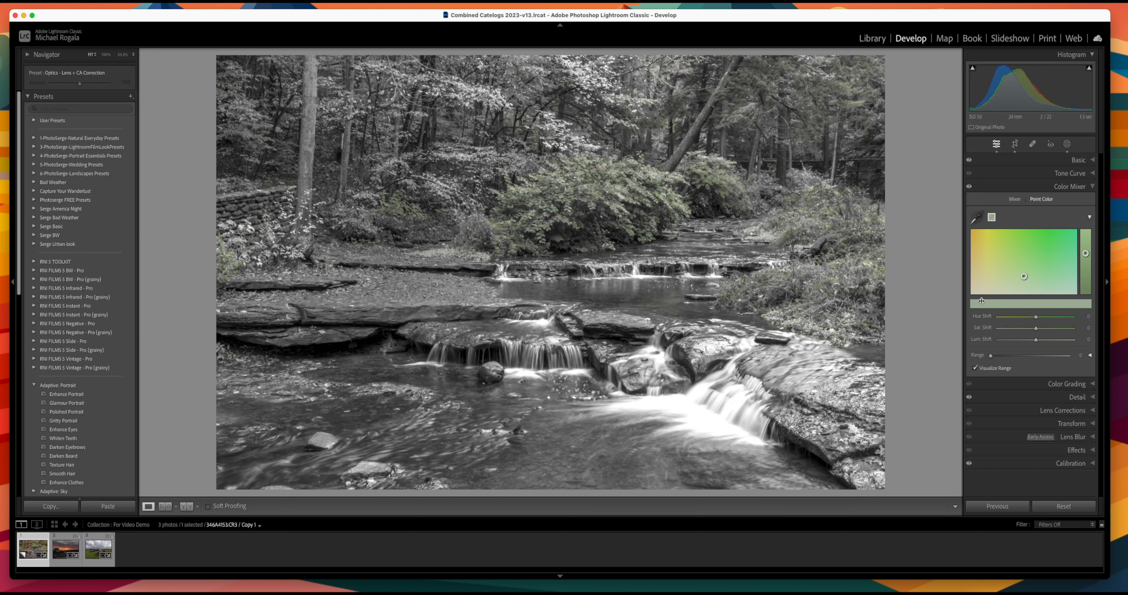
left_click_drag(996, 358, 1017, 359)
double_click(977, 355)
left_click(976, 368)
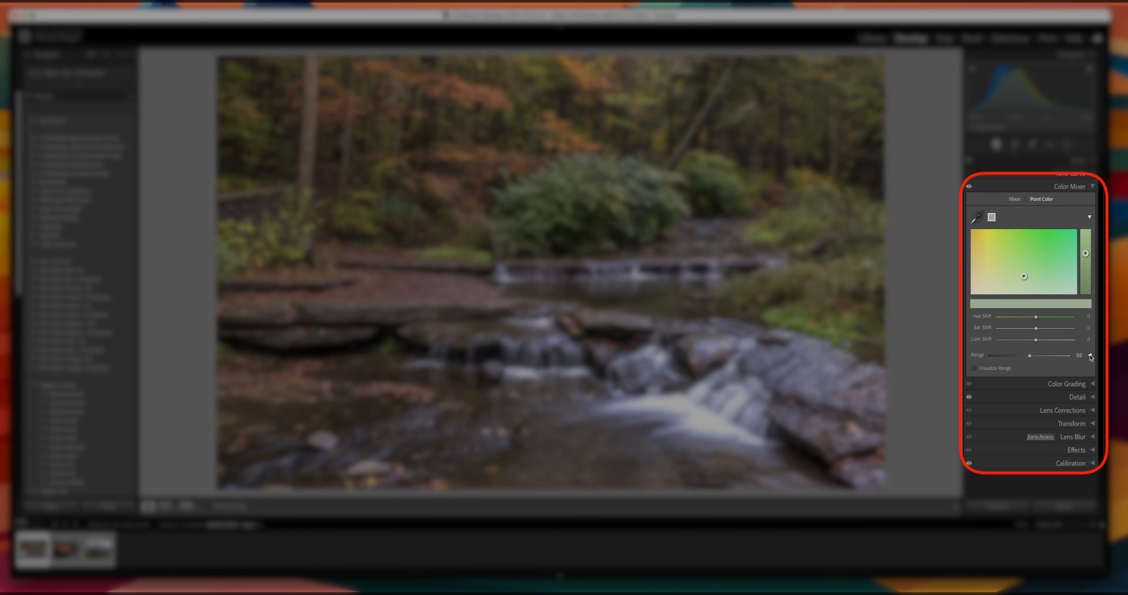
Step: Visualize the expanded ranges, shift the Hue Range and narrow Luminance Range toward darker greens
left_click(1090, 357)
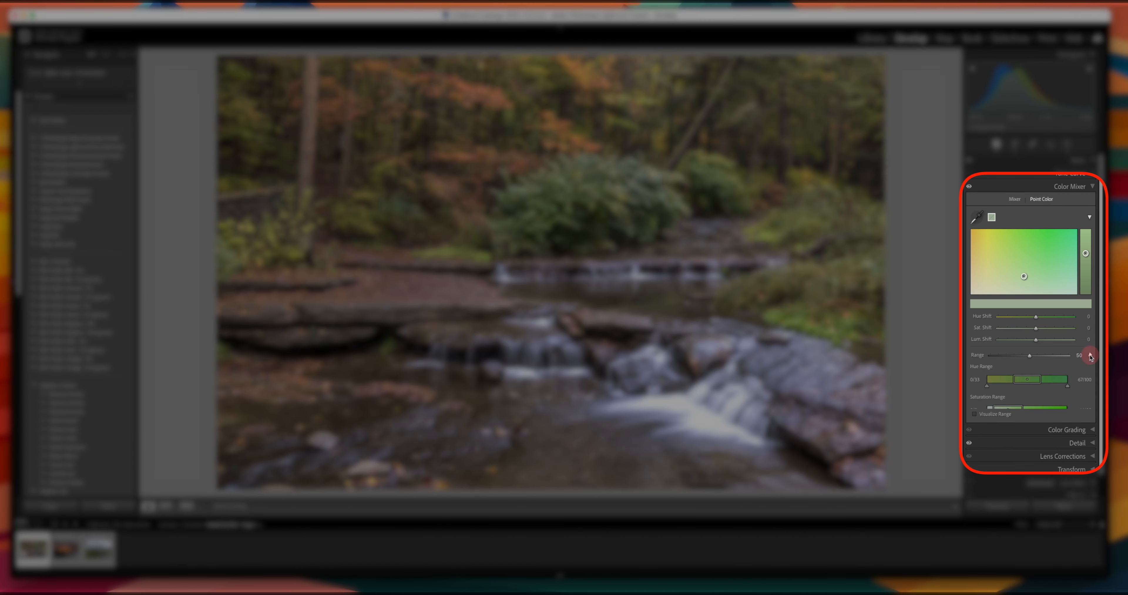
scroll(1063, 405, "down", 1)
scroll(1063, 405, "down", 1)
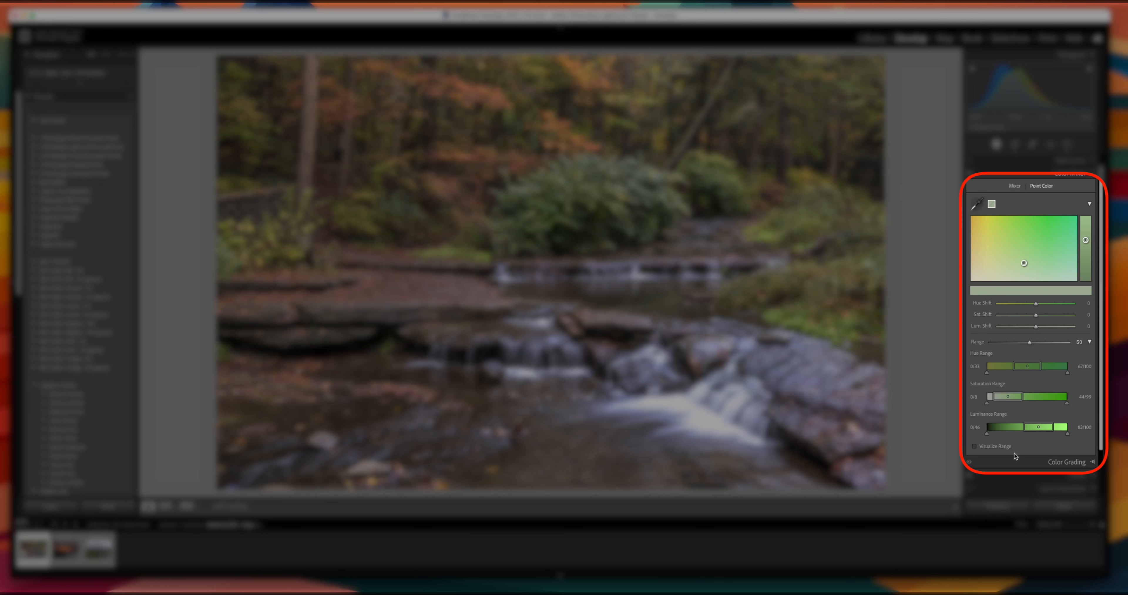
left_click(975, 447)
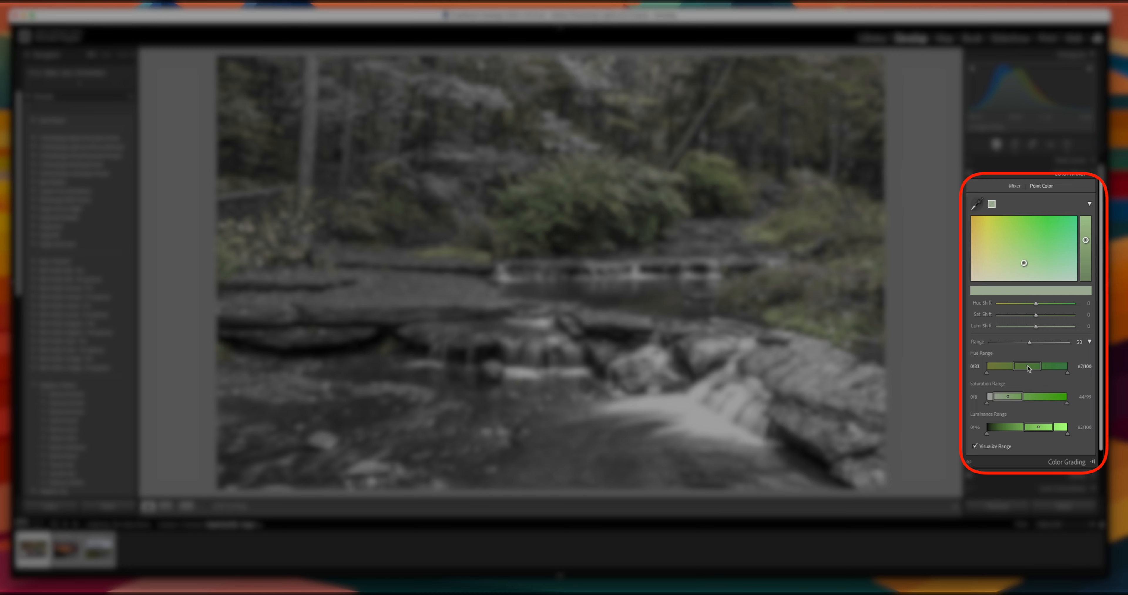
left_click_drag(1028, 368, 1039, 397)
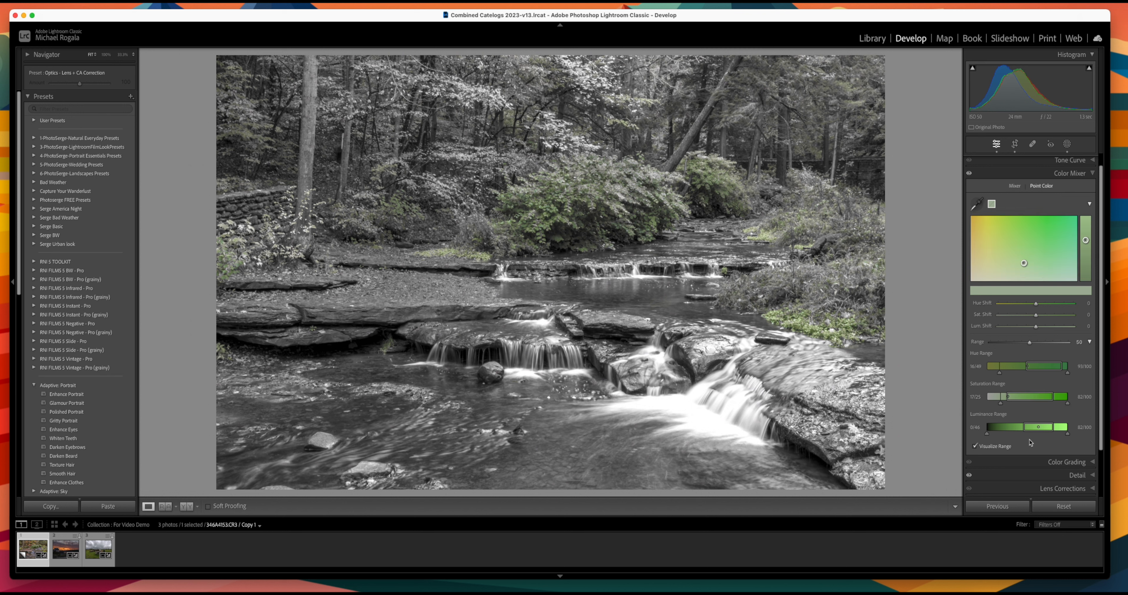
mouse_move(1046, 429)
left_mouse_down()
mouse_move(1024, 428)
mouse_move(1045, 437)
left_mouse_up()
left_click(978, 204)
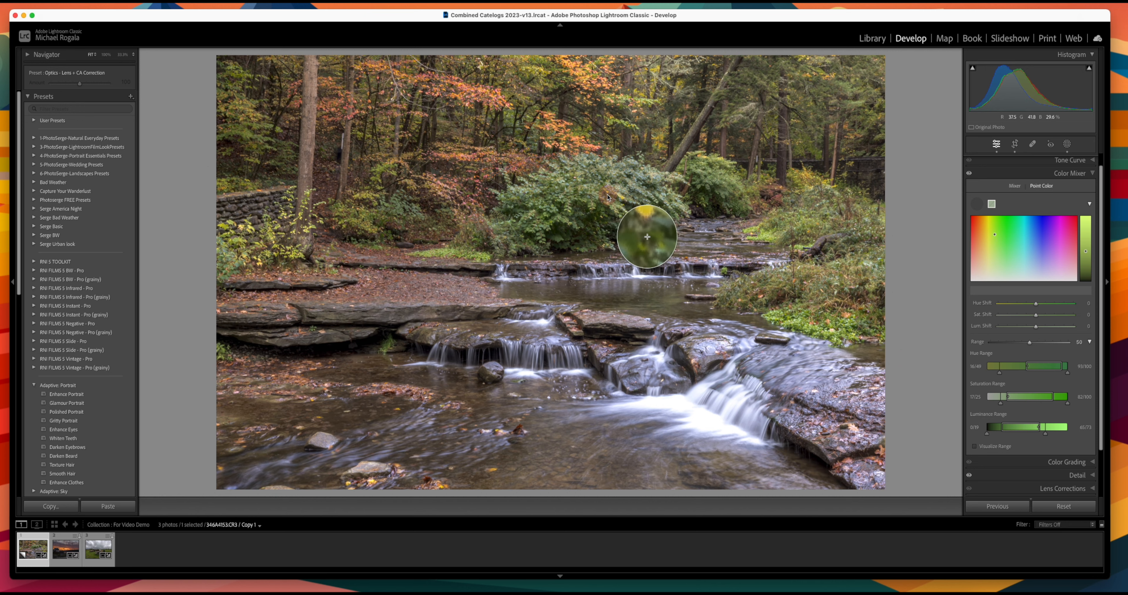
Step: Sample a second foliage green, narrow its Range to 18, and shift its hue and luminance ranges darker
double_click(612, 192)
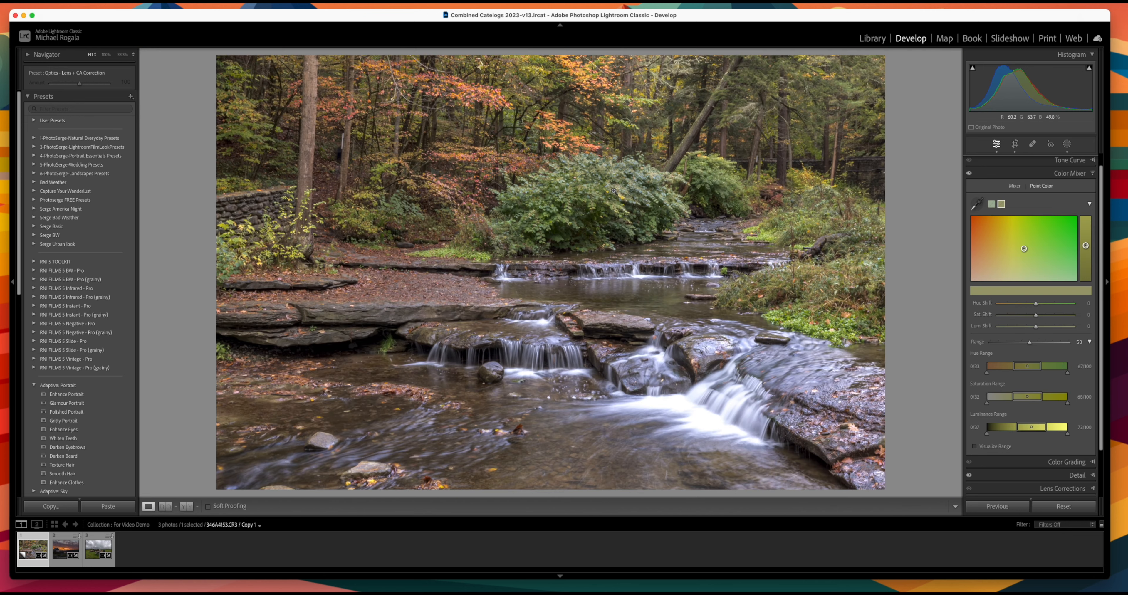
left_click(614, 191)
left_click(975, 447)
left_click_drag(1030, 346, 1006, 348)
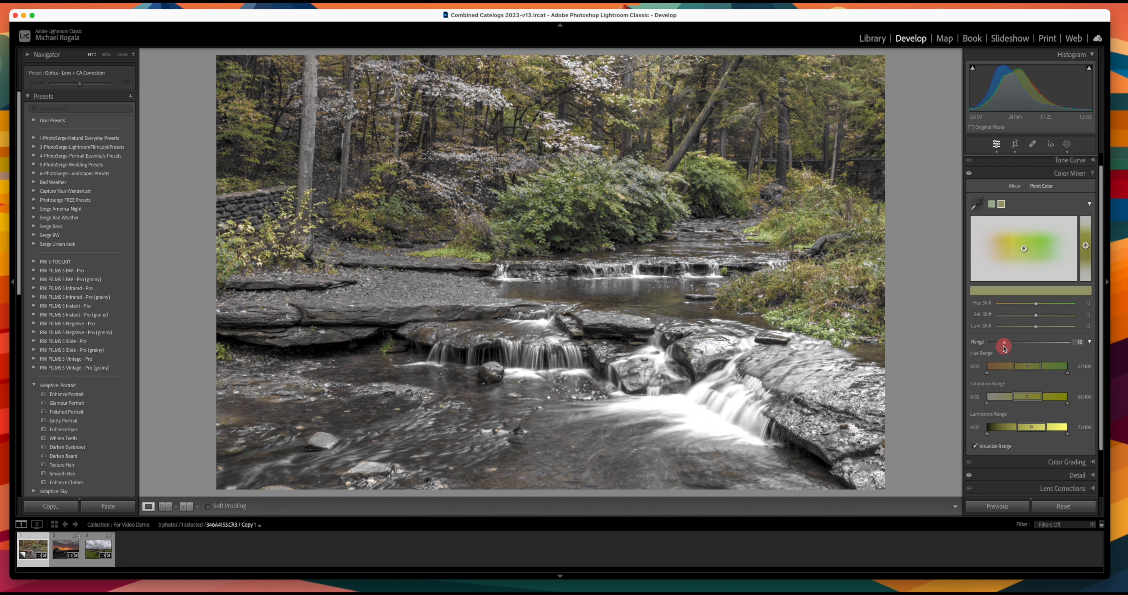
left_click_drag(1004, 348, 1005, 348)
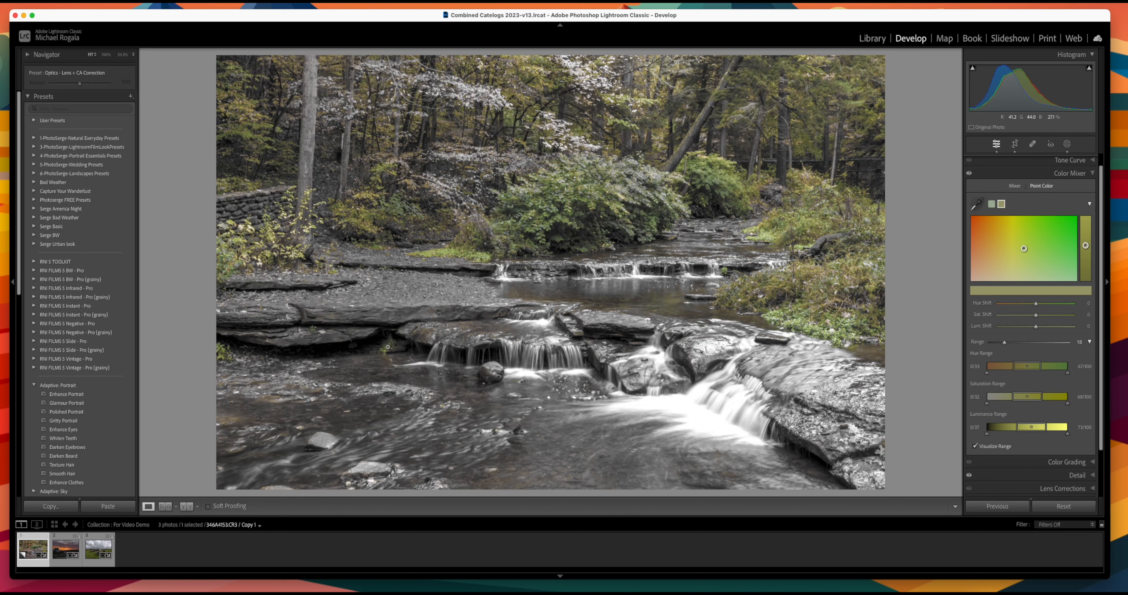
left_click_drag(1027, 368, 1035, 402)
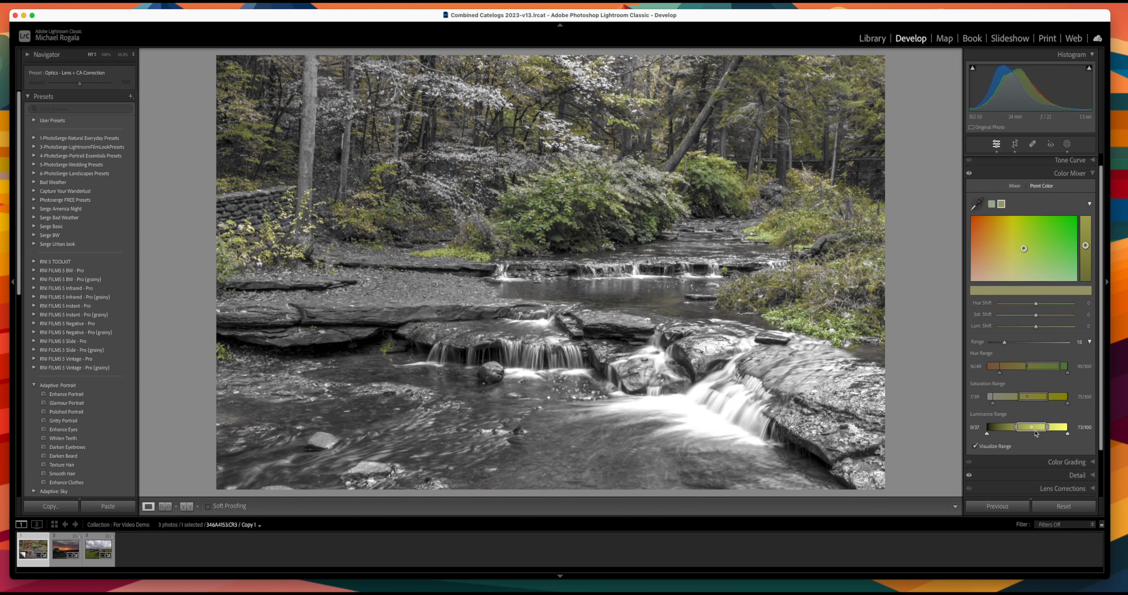
left_click_drag(1031, 431, 1020, 433)
Step: Set Luminance Shift to 100, zero the hue and saturation shifts, and reset Range to 50
mouse_move(1024, 249)
left_mouse_down()
mouse_move(1023, 233)
mouse_move(1023, 258)
mouse_move(1022, 232)
mouse_move(1023, 252)
mouse_move(1019, 236)
mouse_move(1038, 236)
mouse_move(1007, 241)
left_mouse_up()
left_click_drag(1082, 249, 1071, 212)
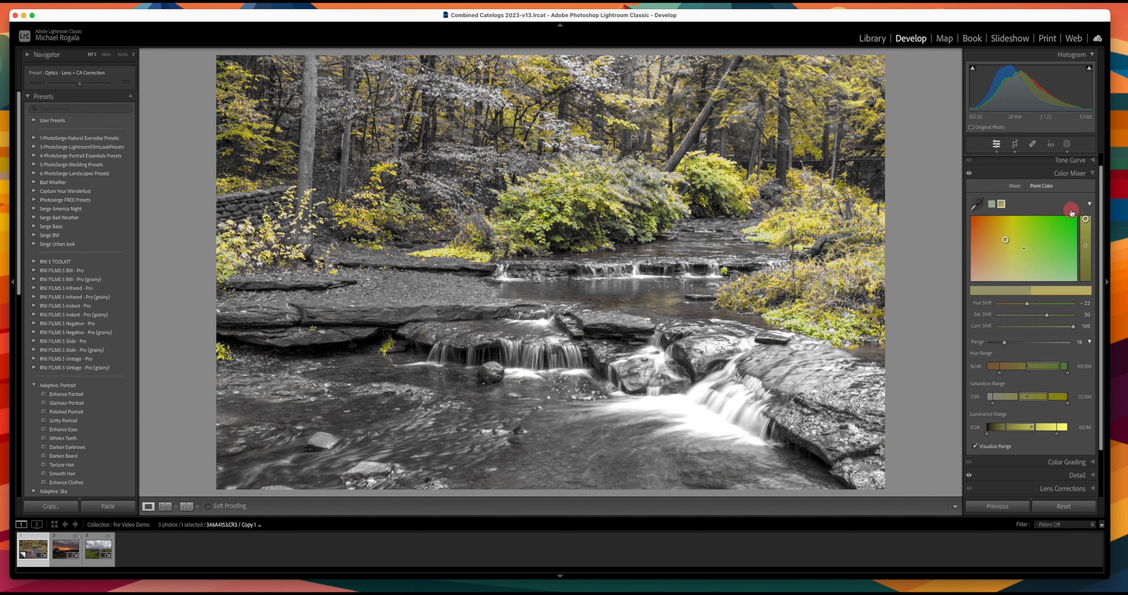
left_click_drag(1071, 213, 1071, 214)
double_click(986, 304)
double_click(983, 315)
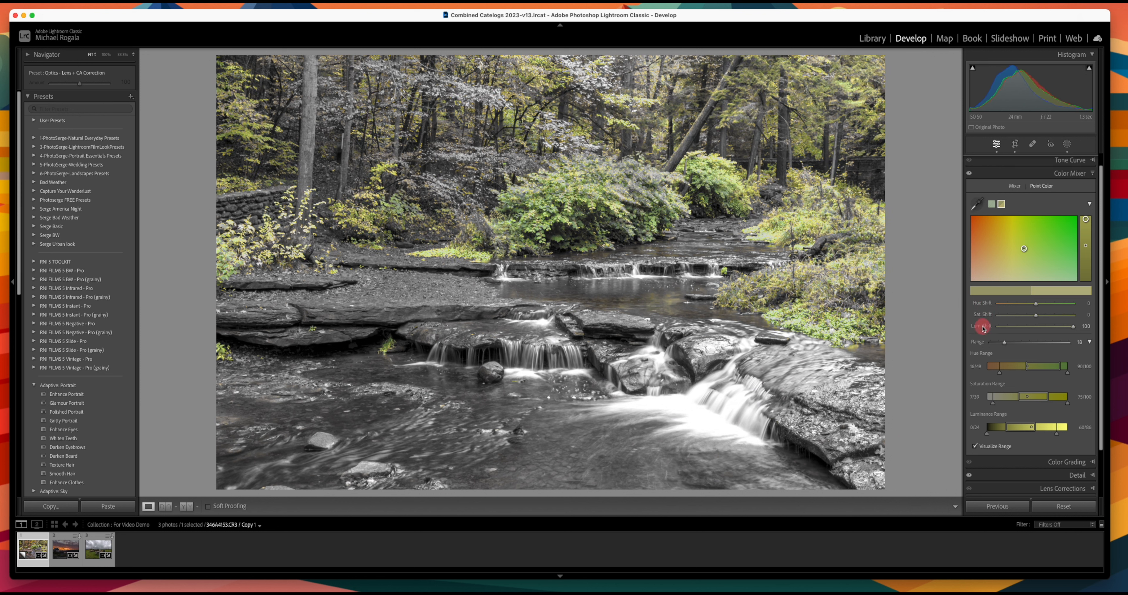
double_click(978, 342)
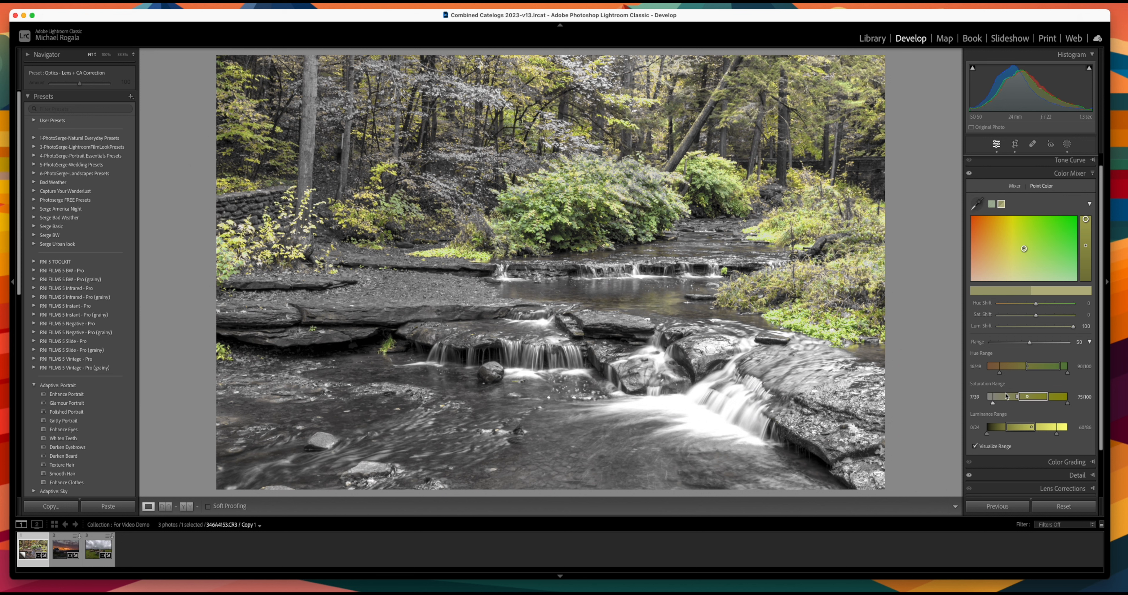
Step: Turn off Visualize Range and drag the Hue and Saturation Range bands back to defaults
left_click(975, 446)
left_click_drag(1029, 368, 1026, 367)
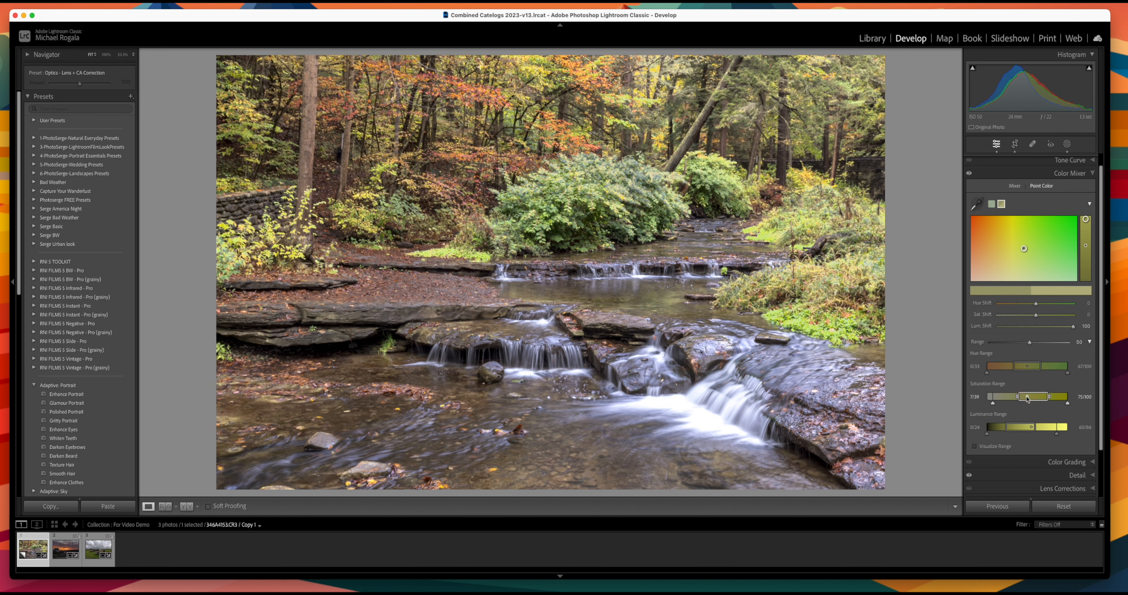
left_click_drag(1028, 395, 1033, 427)
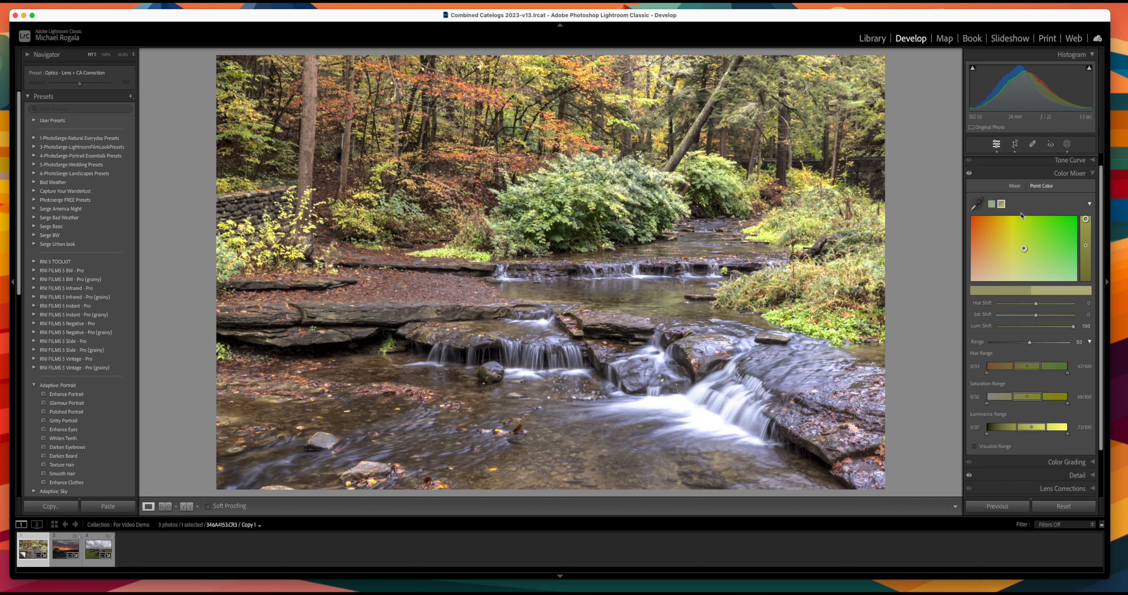
Step: Switch between the HSL and Point Color views, then collapse the Color Mixer panel
left_click(1015, 186)
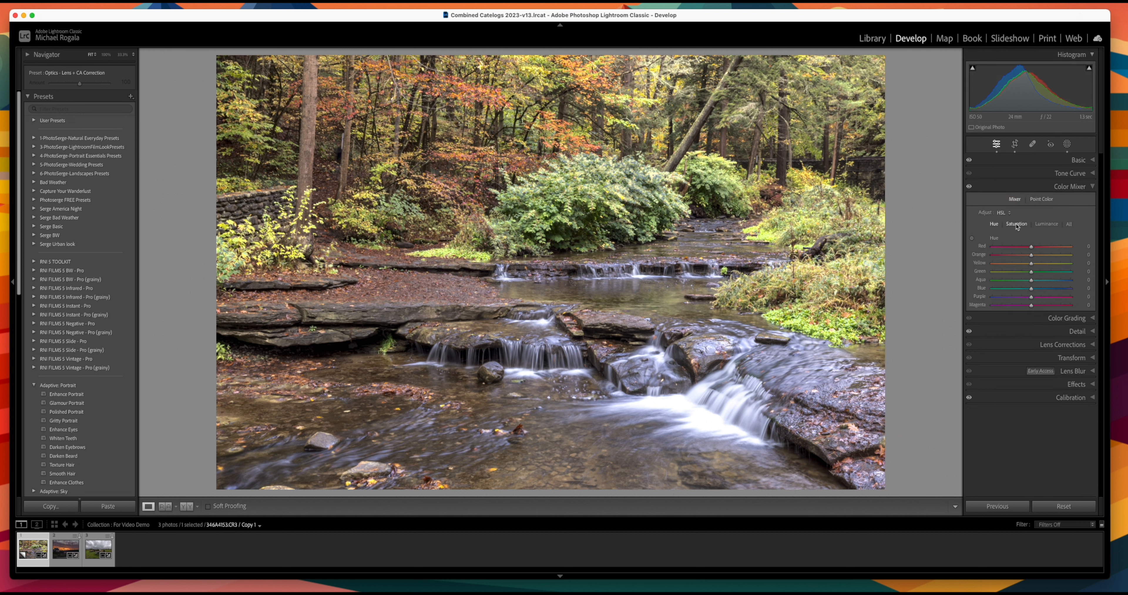
left_click(1043, 199)
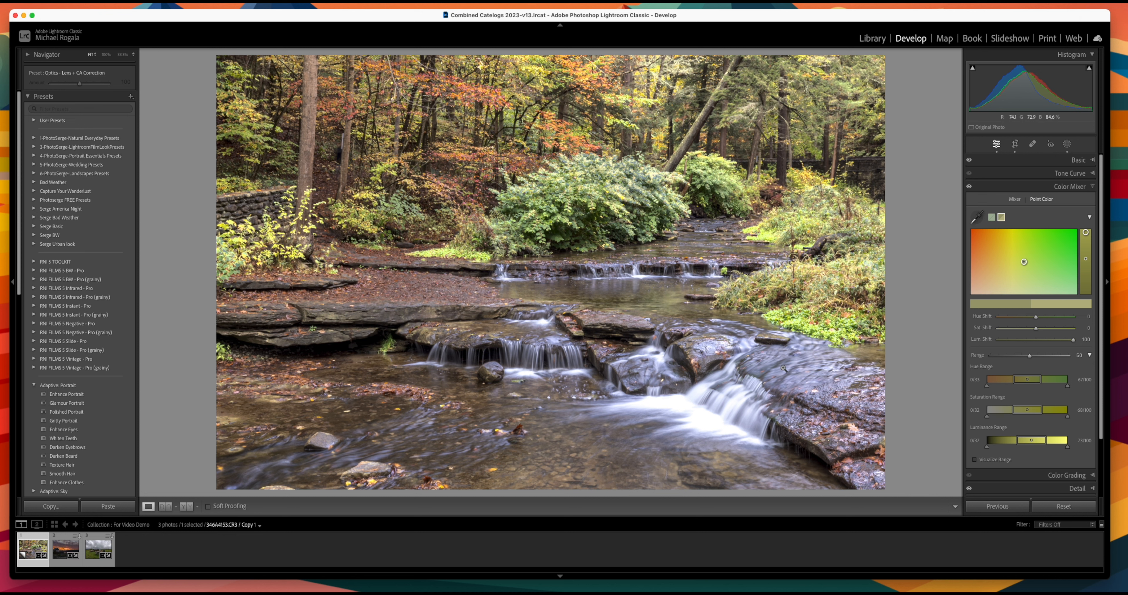
left_click(1092, 187)
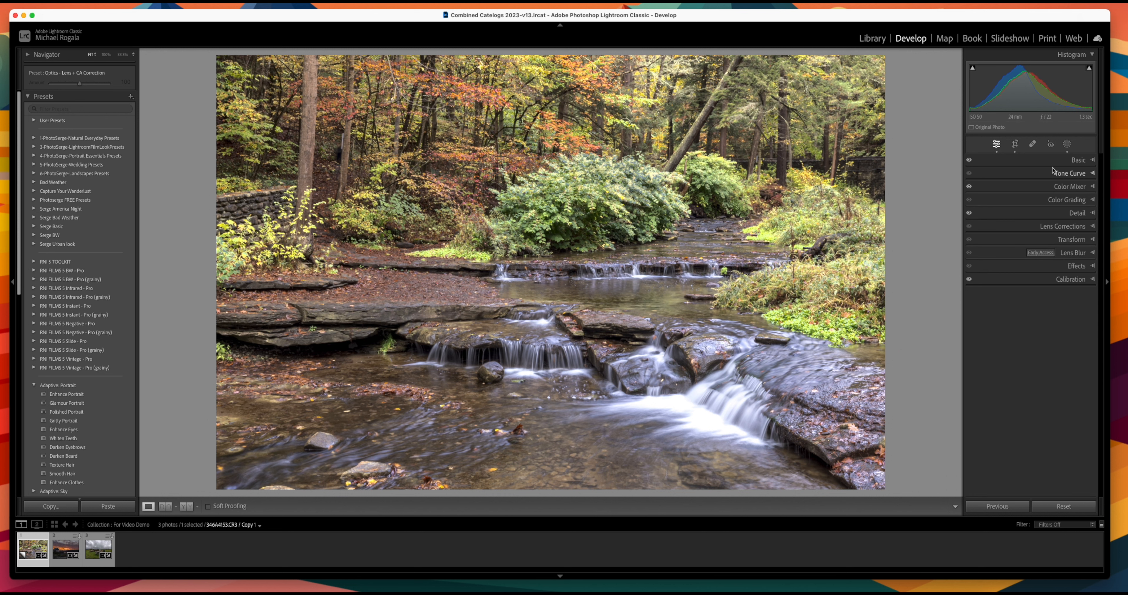
Step: Draw a radial gradient mask, Mask 2, over the orange foliage on the photo's right side
left_click(1067, 145)
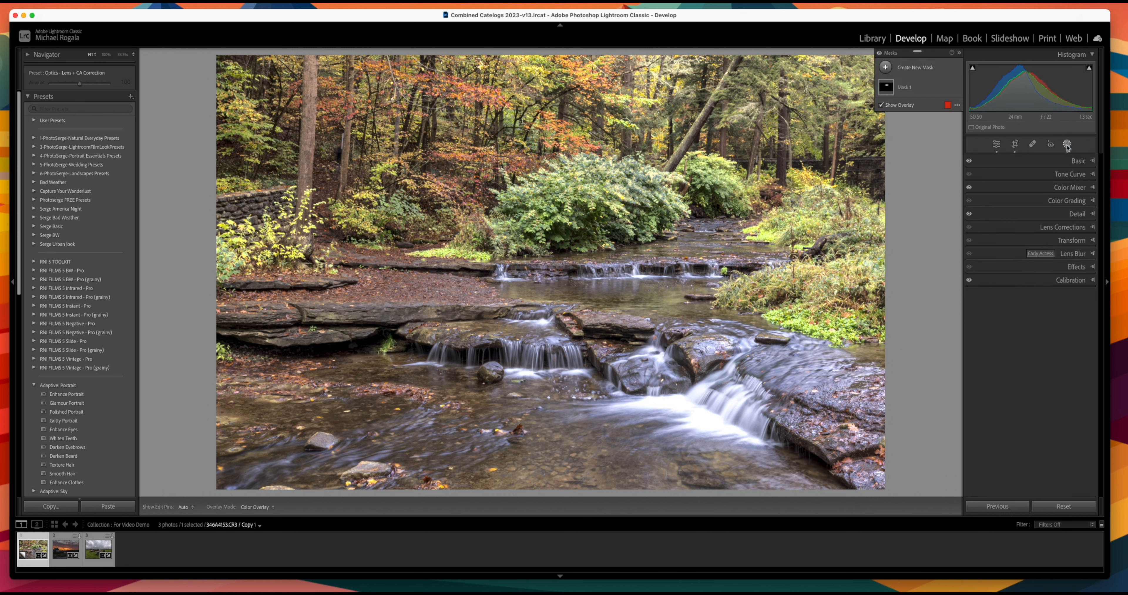
left_click(887, 68)
left_click(933, 173)
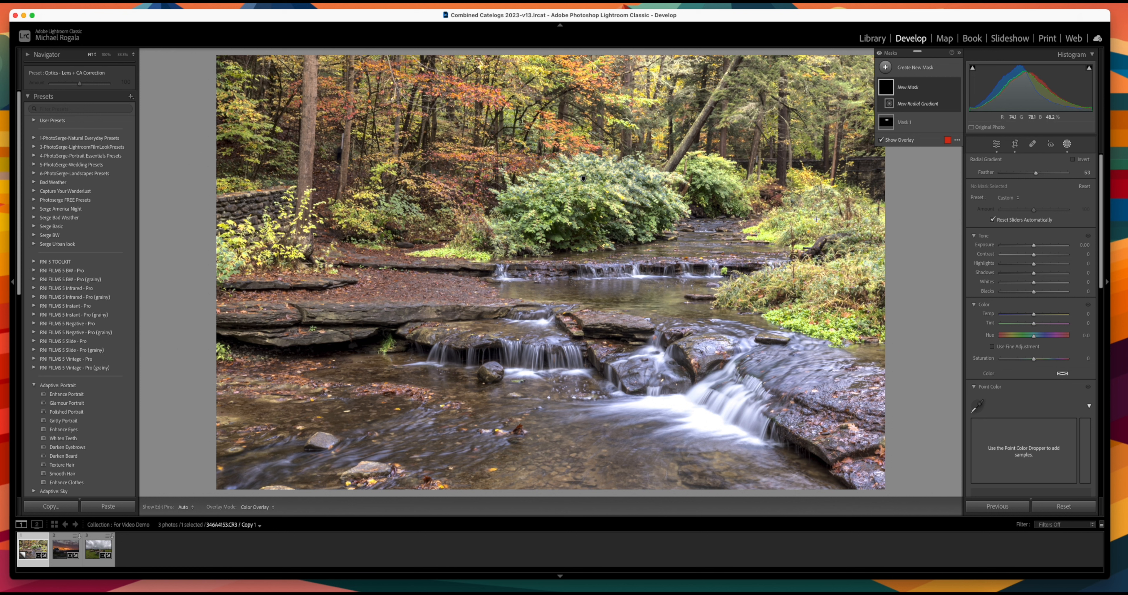
left_click_drag(811, 217, 861, 312)
left_click_drag(812, 217, 822, 244)
scroll(990, 264, "down", 5)
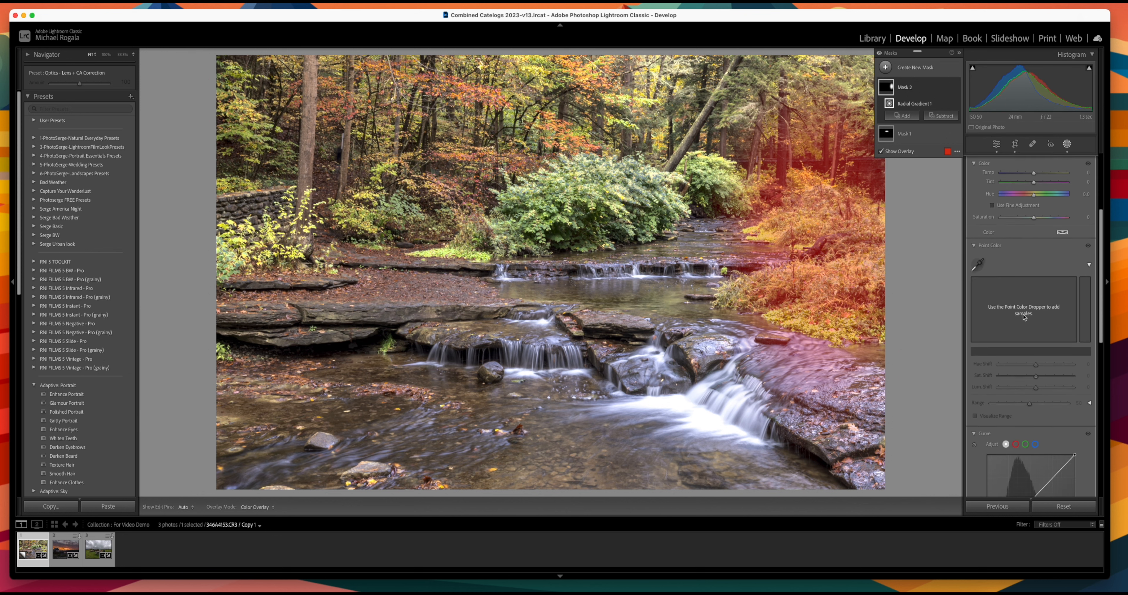
Step: Sample the masked right-side foliage and shift it to hue -45, saturation 10, luminance -25
left_click(977, 266)
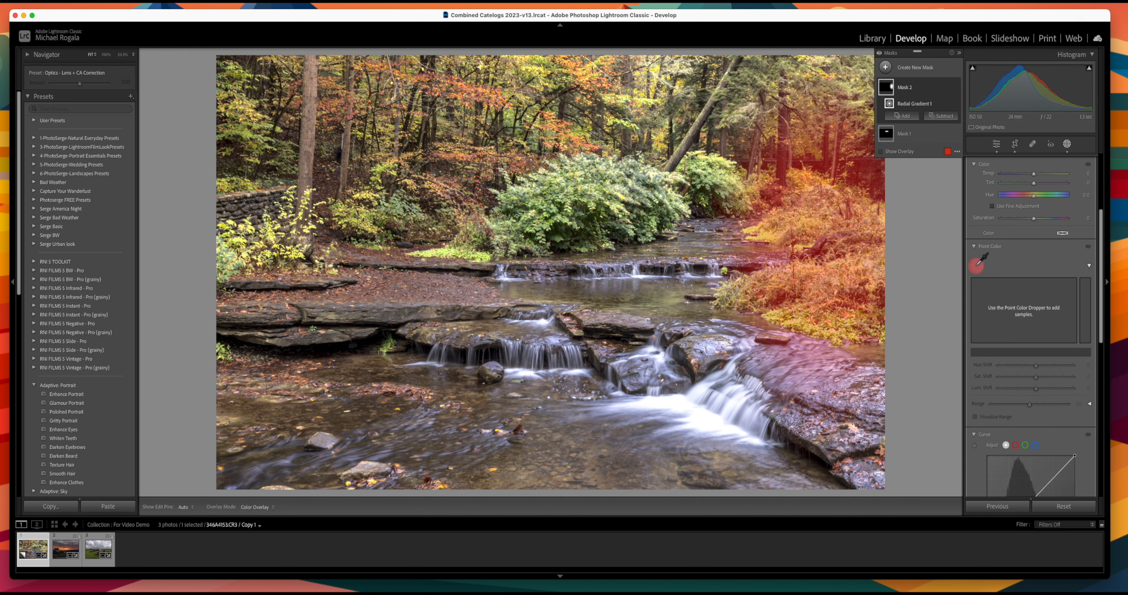
left_click(875, 307)
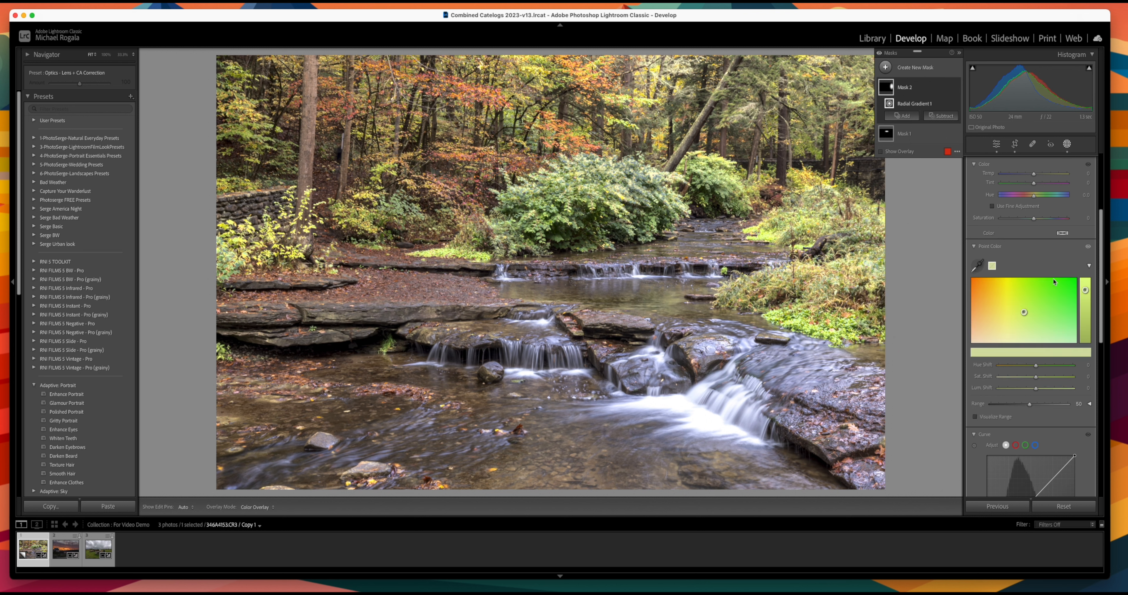
left_click(976, 417)
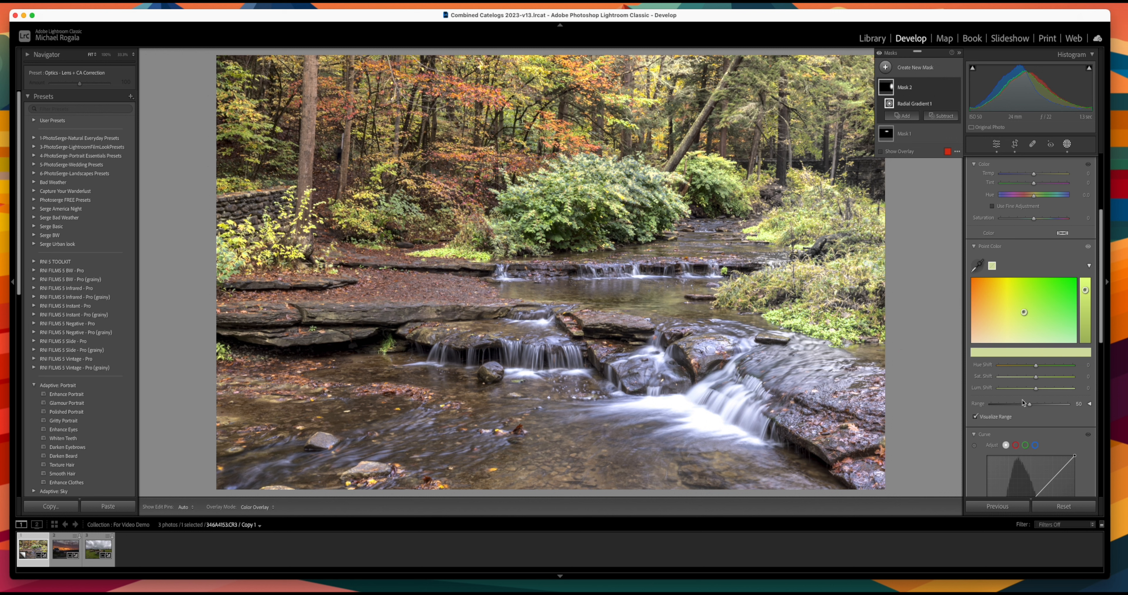
mouse_move(1036, 389)
left_mouse_down()
mouse_move(1021, 390)
mouse_move(1044, 376)
mouse_move(1033, 366)
mouse_move(1013, 372)
mouse_move(1060, 370)
mouse_move(1016, 372)
mouse_move(1041, 379)
mouse_move(1029, 389)
left_mouse_up()
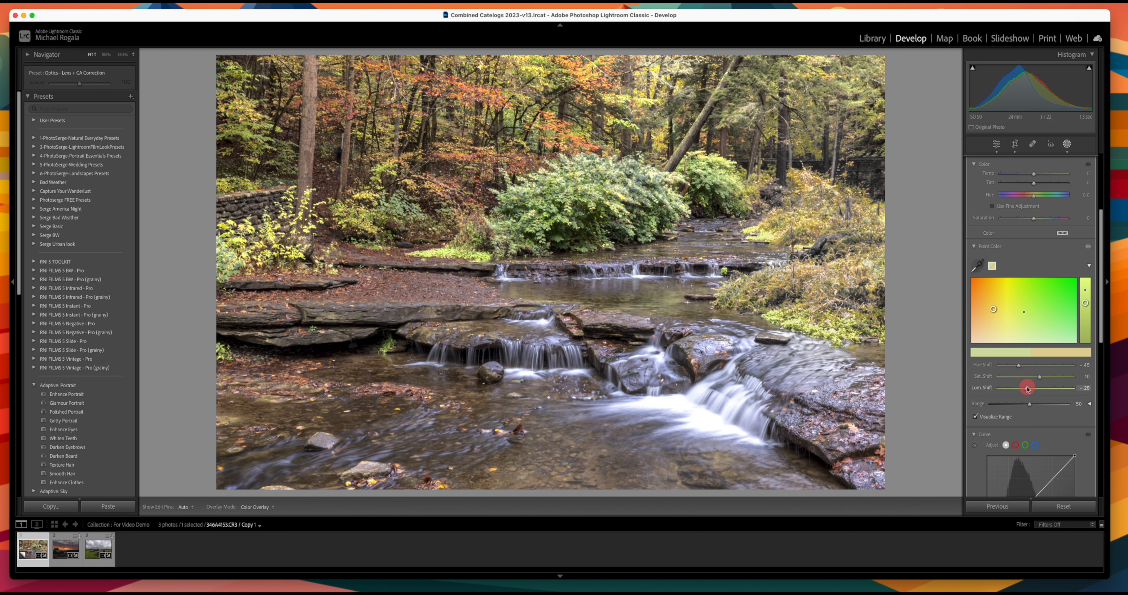
Step: Show the colour range bands, narrow the hue range and move the saturation range toward saturated tones
left_click_drag(1029, 389, 1028, 389)
left_click(1090, 404)
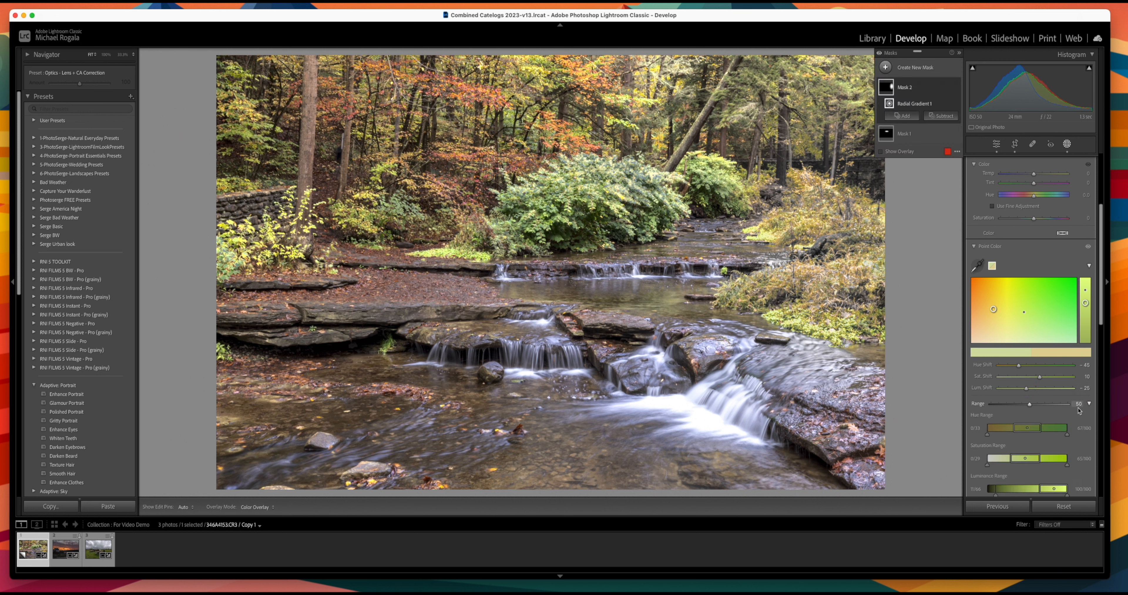
scroll(1064, 325, "down", 3)
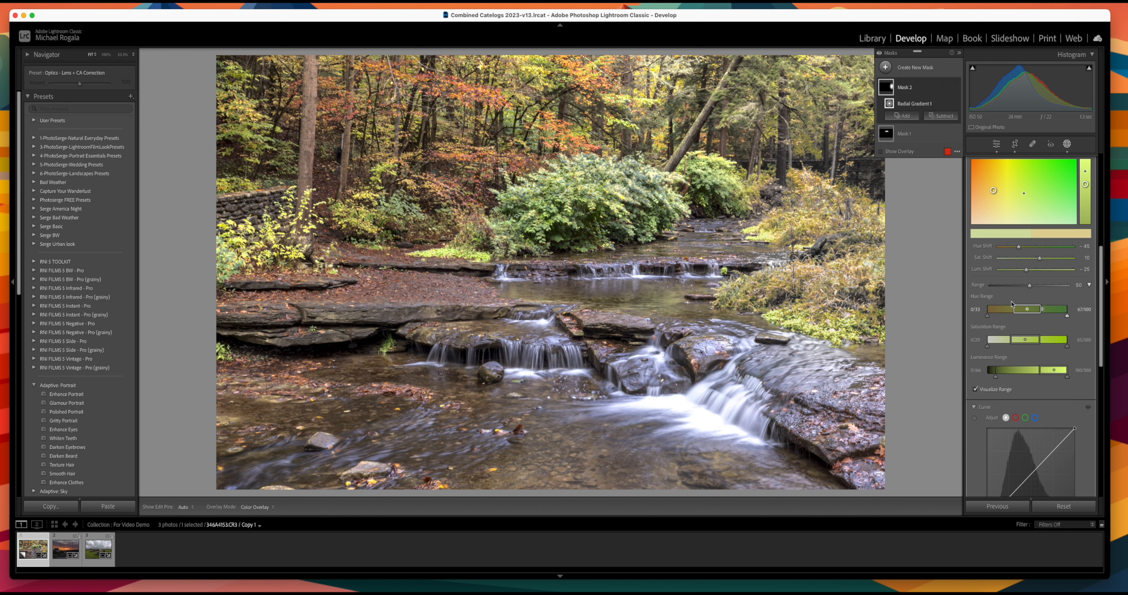
left_click_drag(1034, 311, 1024, 311)
left_click_drag(1030, 341, 1041, 372)
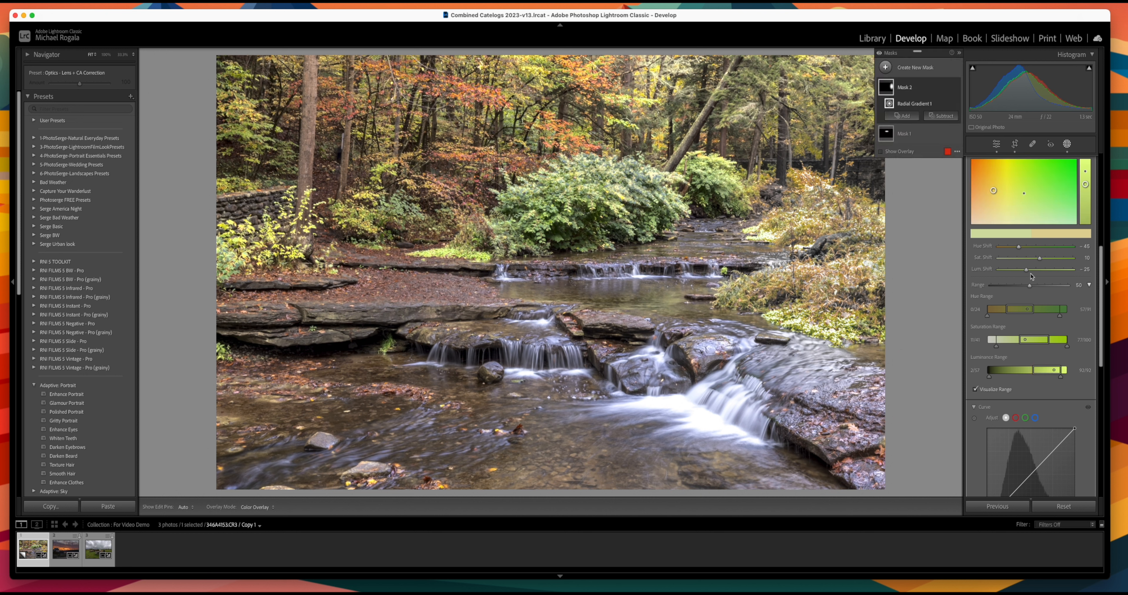
Step: Soften the foliage shifts to hue -20 and luminance -10, tighten Range, and hide the visualization
mouse_move(1029, 271)
left_mouse_down()
mouse_move(1042, 262)
mouse_move(1030, 250)
left_mouse_up()
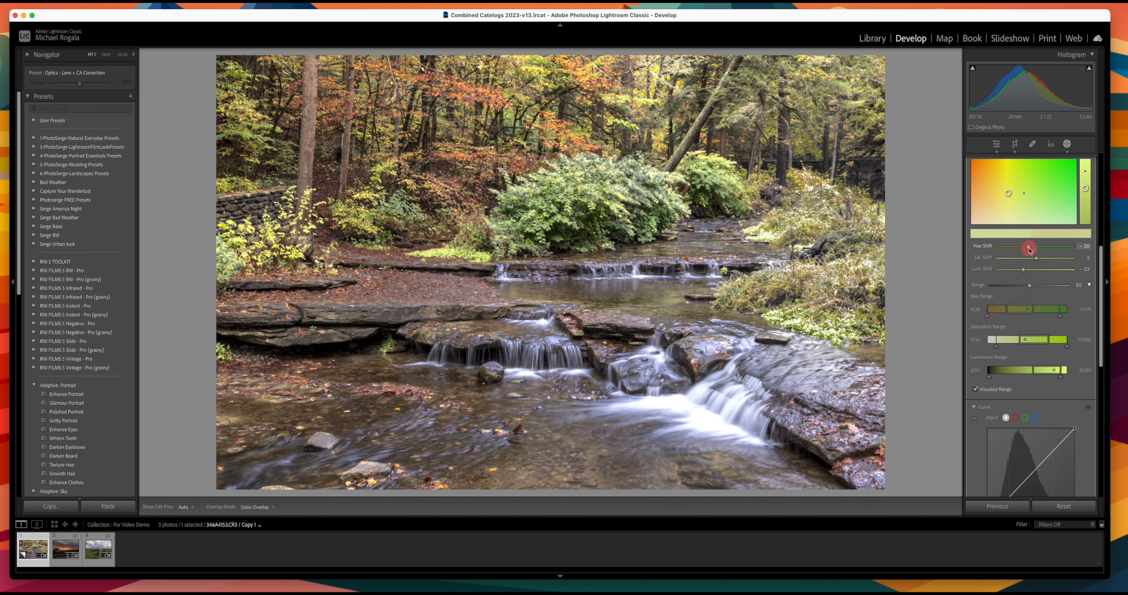
left_click_drag(1030, 250, 1030, 250)
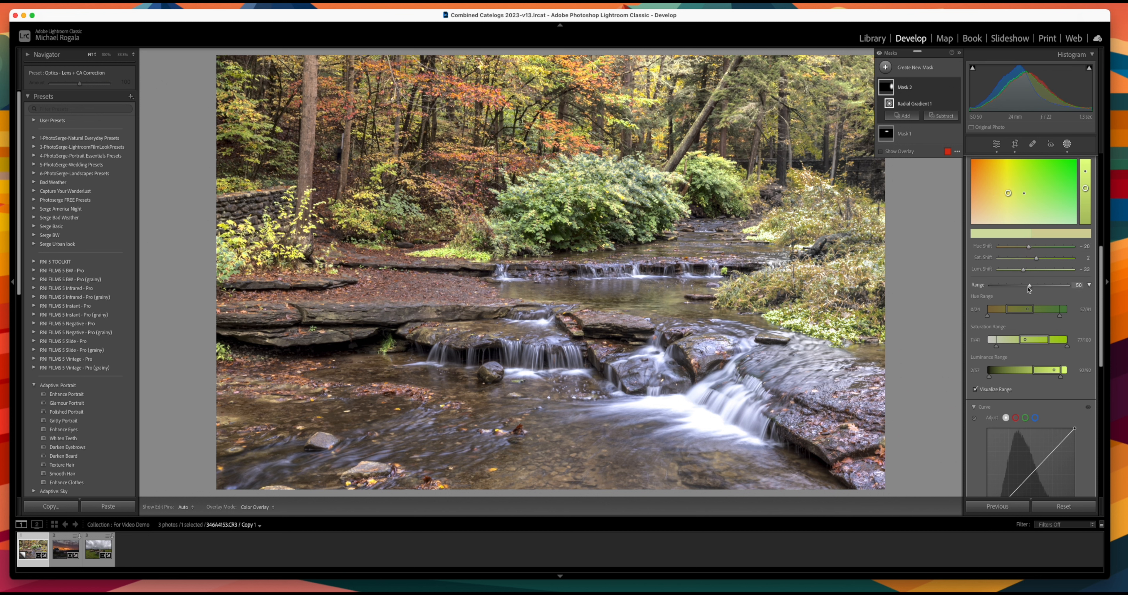
mouse_move(1031, 287)
left_mouse_down()
mouse_move(1041, 288)
mouse_move(1019, 291)
mouse_move(1034, 287)
left_mouse_up()
left_click(976, 389)
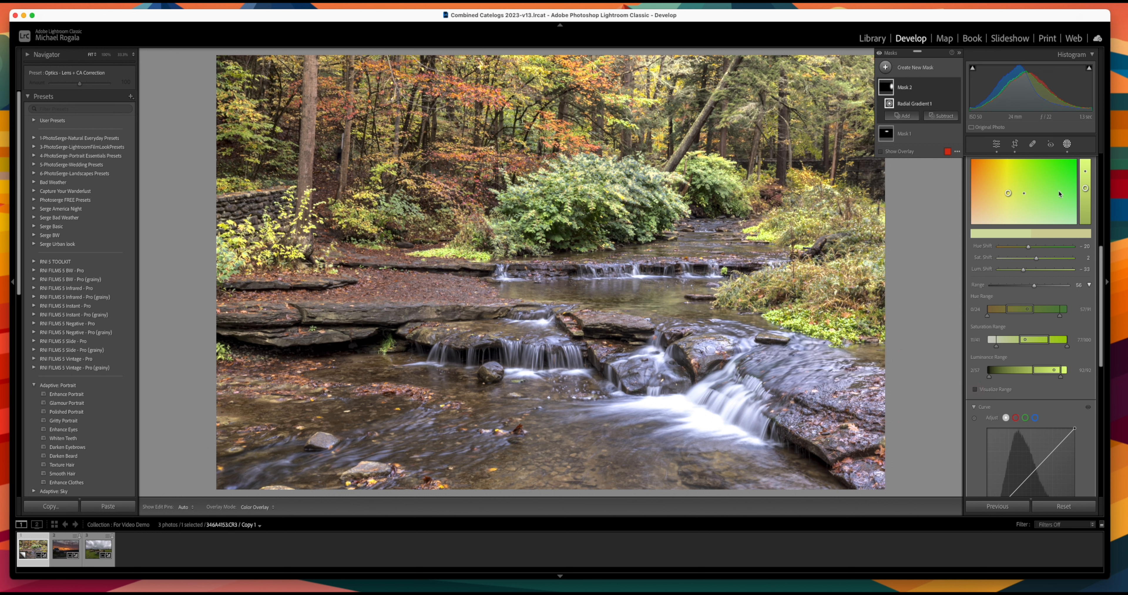
Step: Delete the radial gradient Mask 2 from the Masks panel, keeping only Mask 1
scroll(1068, 215, "up", 5)
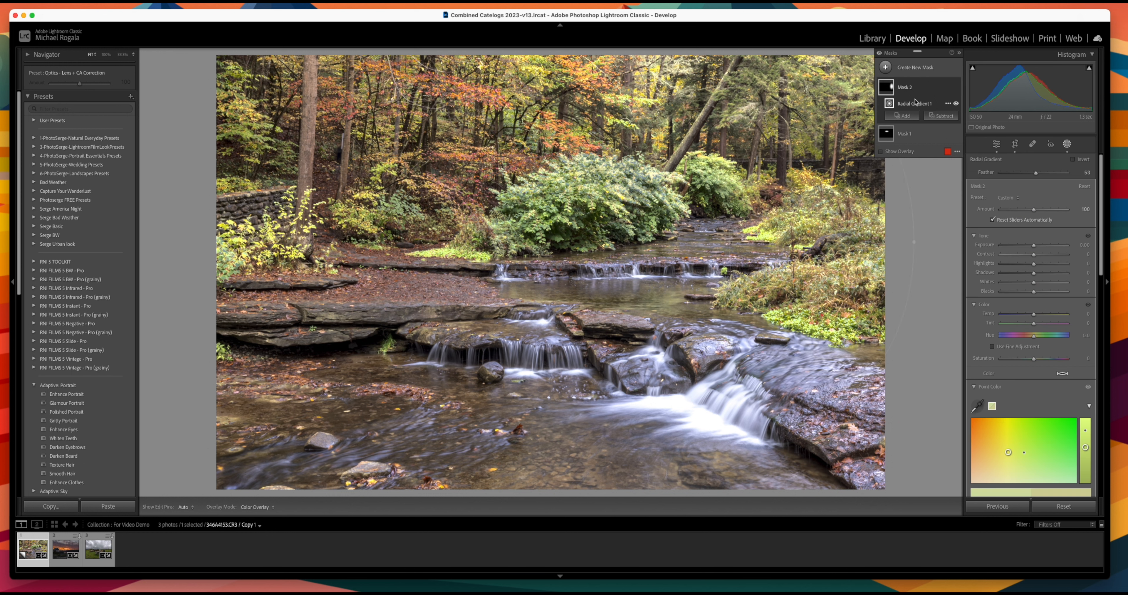
left_click(948, 87)
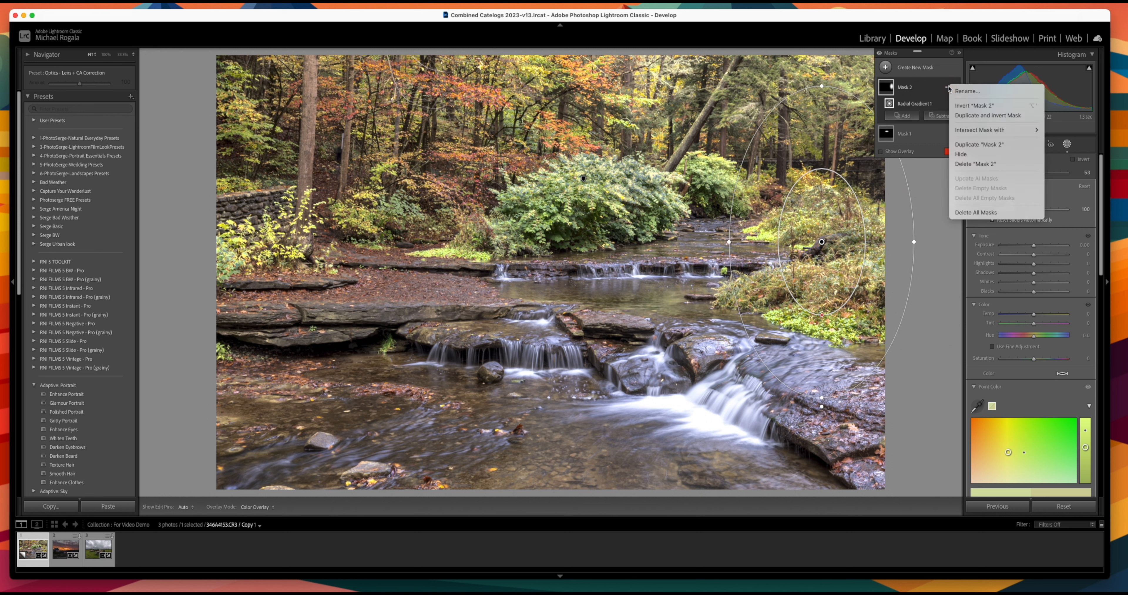
left_click(968, 164)
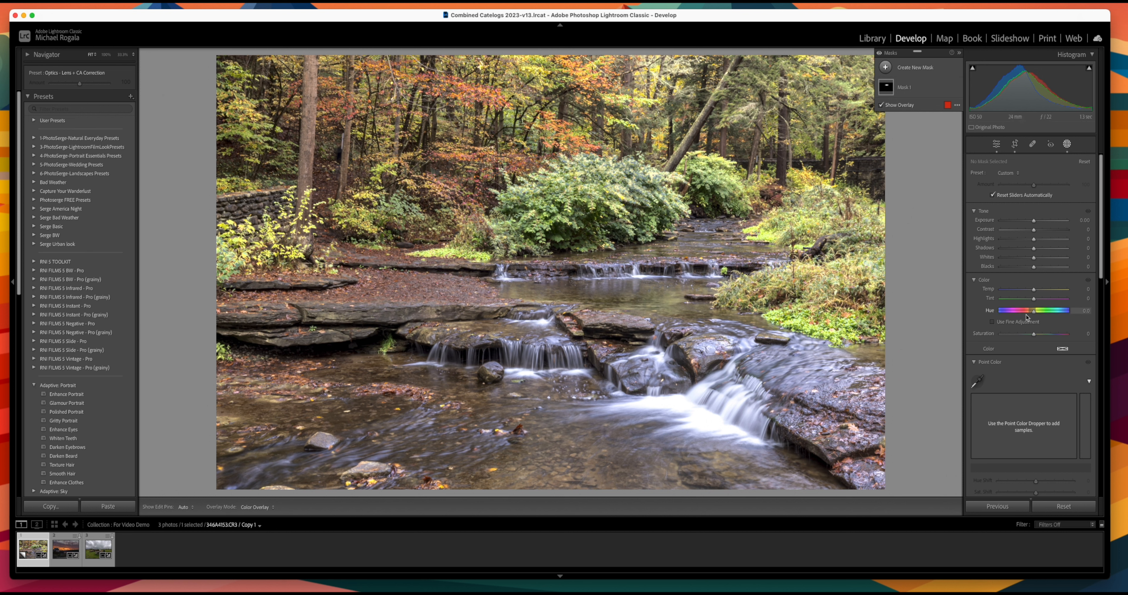
Step: Brush a new mask (Mask 2 / Brush 1) over the bushes on the stream's right bank
left_click(884, 67)
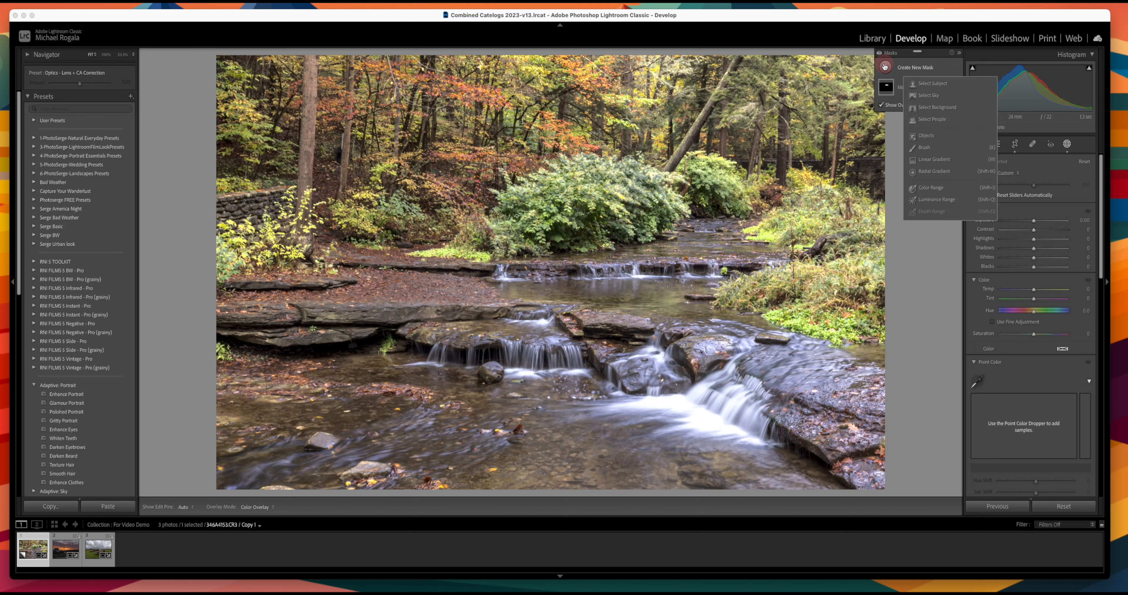
left_click(927, 151)
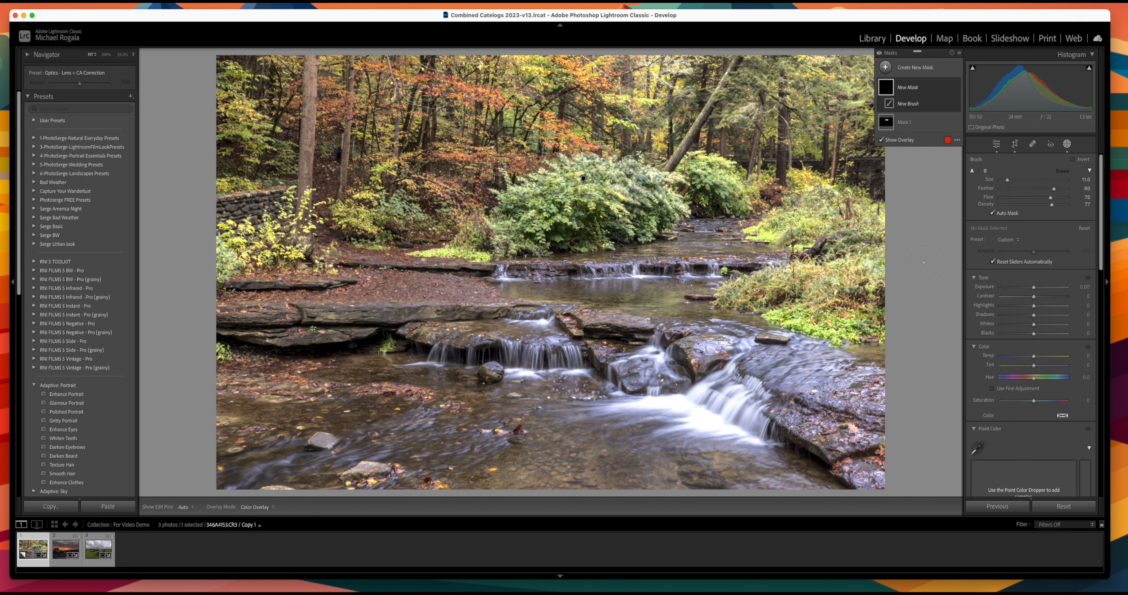
mouse_move(780, 276)
left_mouse_down()
mouse_move(832, 289)
mouse_move(769, 294)
mouse_move(821, 318)
mouse_move(883, 259)
mouse_move(826, 321)
mouse_move(766, 300)
mouse_move(870, 284)
mouse_move(801, 320)
mouse_move(820, 327)
mouse_move(856, 299)
mouse_move(862, 279)
mouse_move(815, 315)
mouse_move(860, 297)
left_mouse_up()
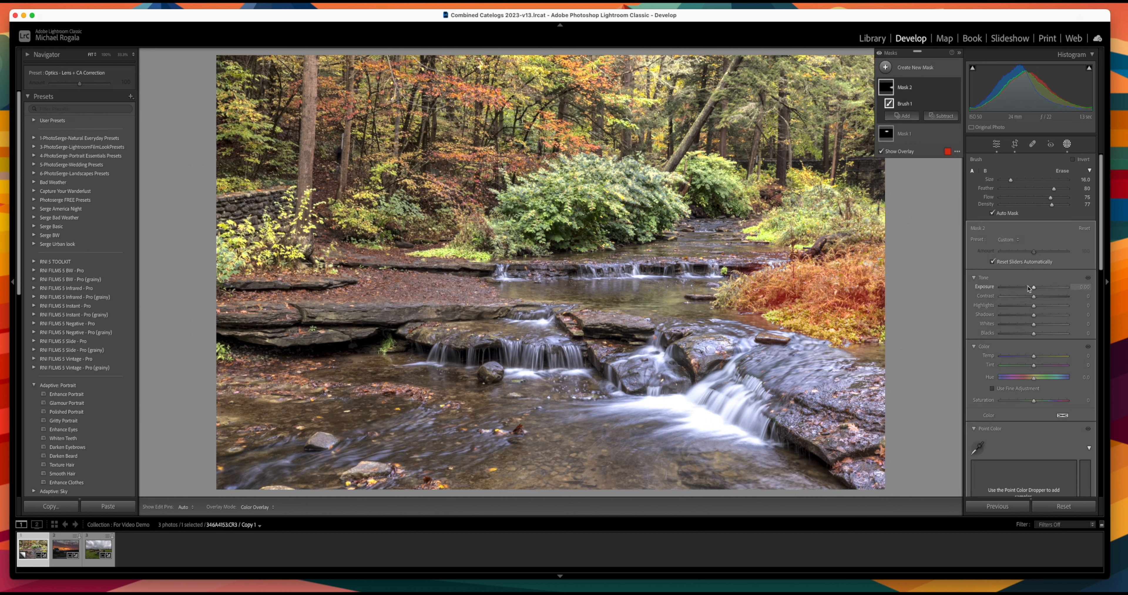
Step: Sample the green of the right-bank foliage in Point Color and turn on Visualize Range
scroll(1027, 362, "down", 5)
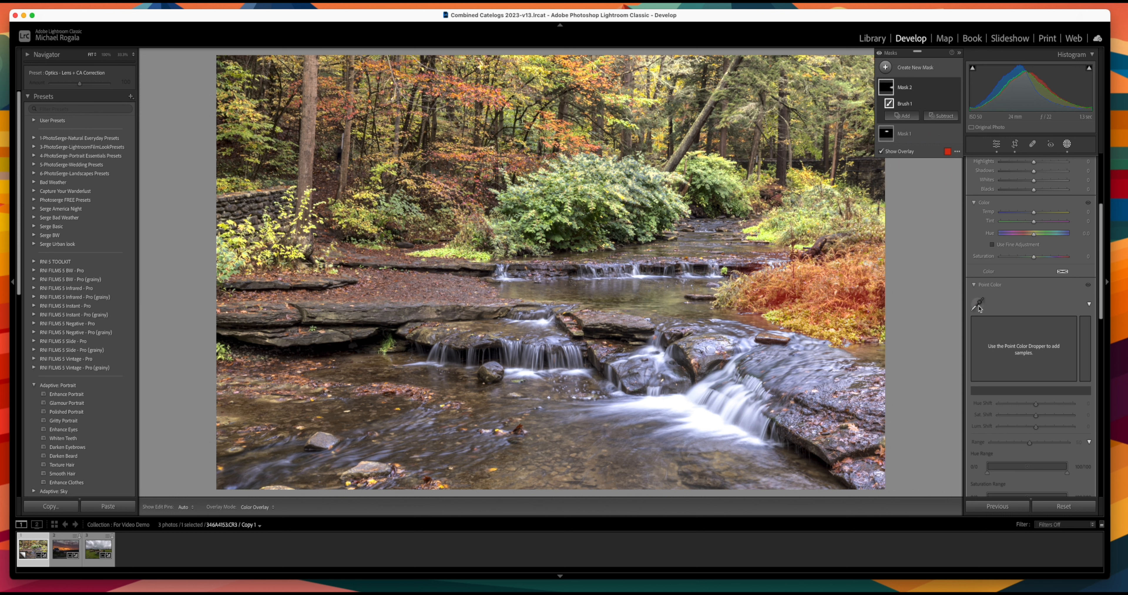
left_click(978, 308)
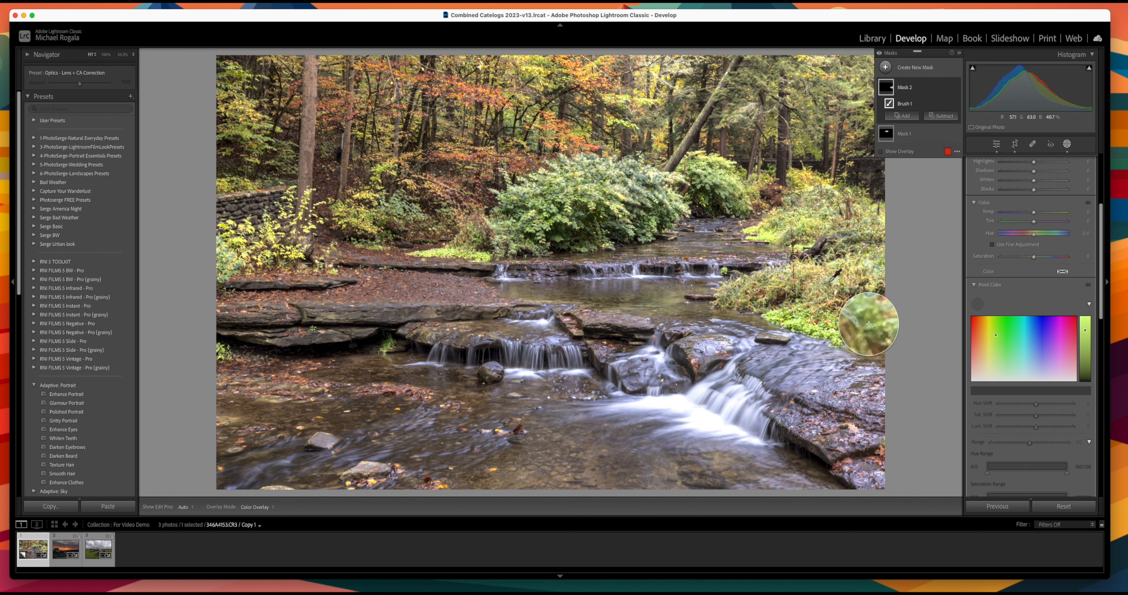
left_click(831, 281)
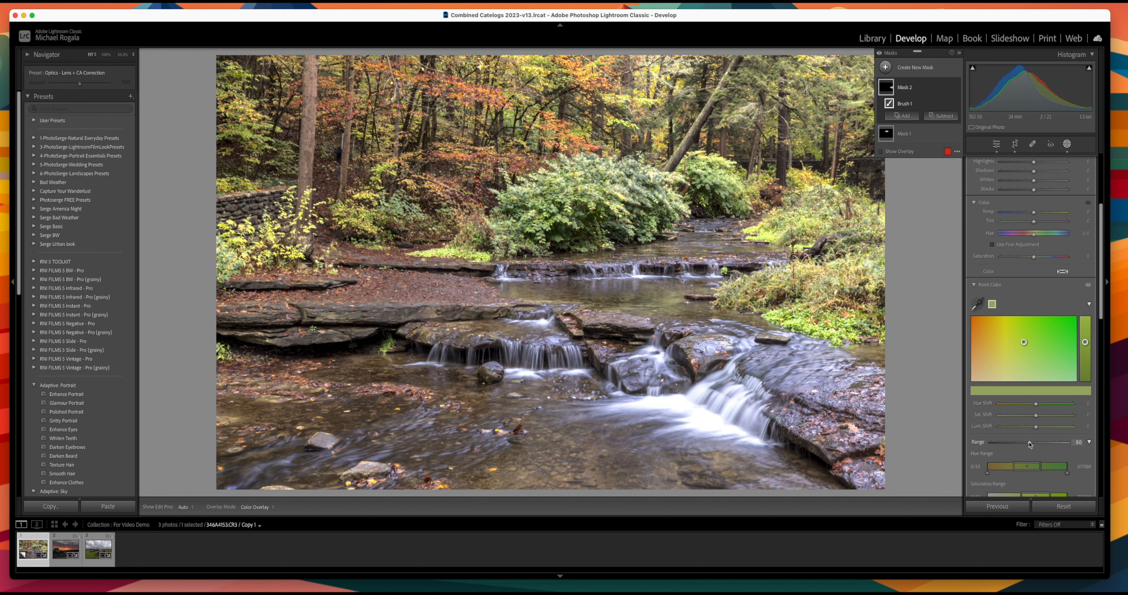
scroll(1007, 464, "down", 3)
scroll(999, 456, "down", 5)
left_click(976, 402)
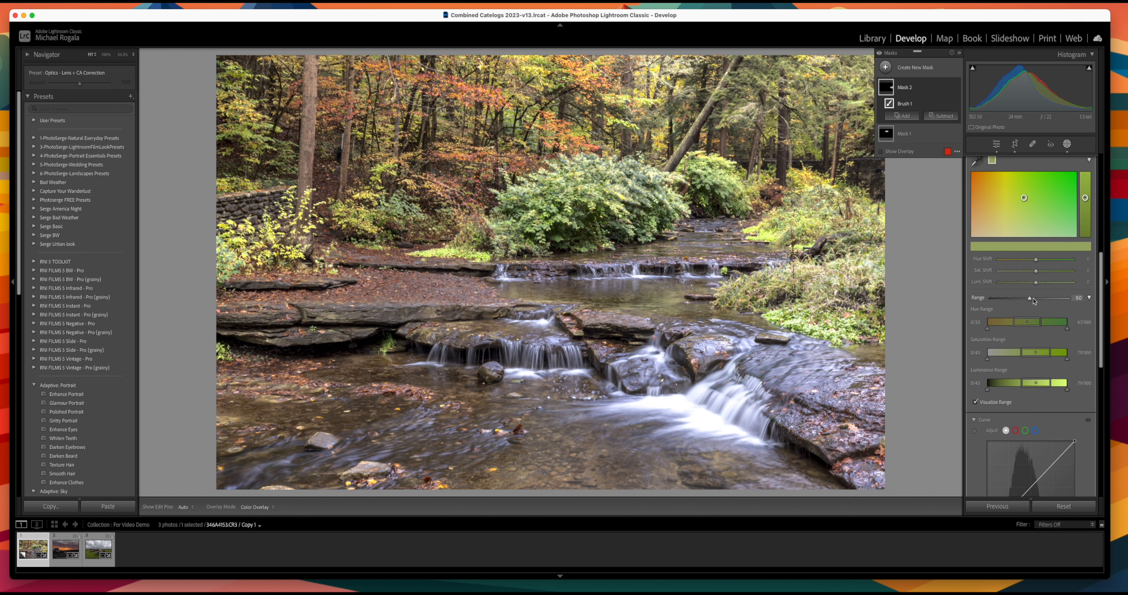
Step: Narrow the colour Range to about 36 and boost the sampled green's saturation
left_click_drag(1031, 299, 1033, 323)
scroll(1036, 332, "up", 2)
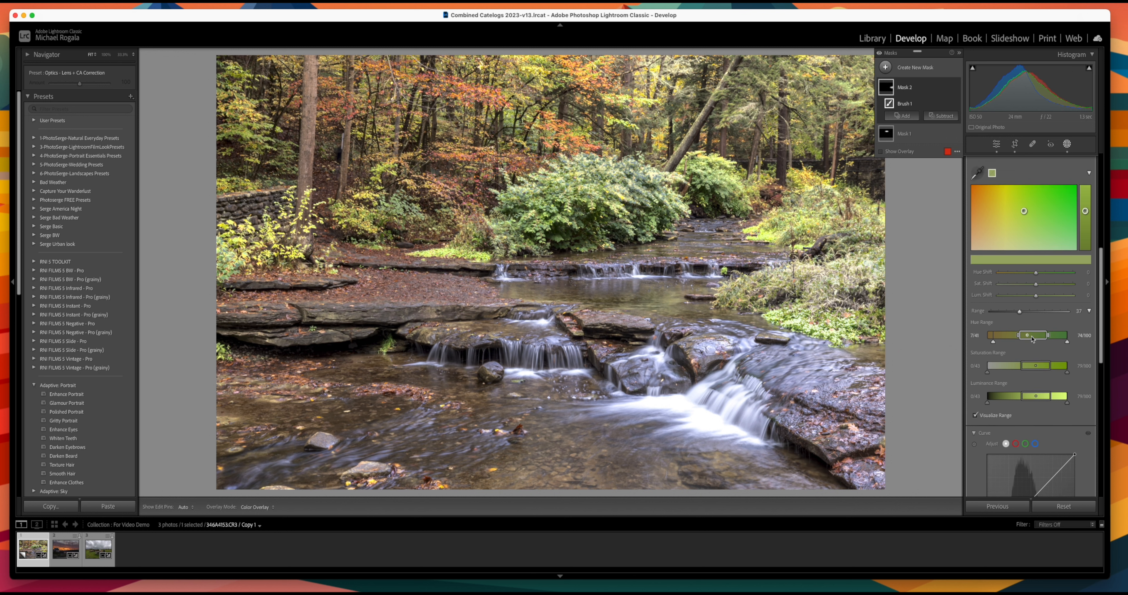
mouse_move(1036, 287)
left_mouse_down()
mouse_move(1047, 276)
mouse_move(1029, 280)
mouse_move(1031, 301)
left_mouse_up()
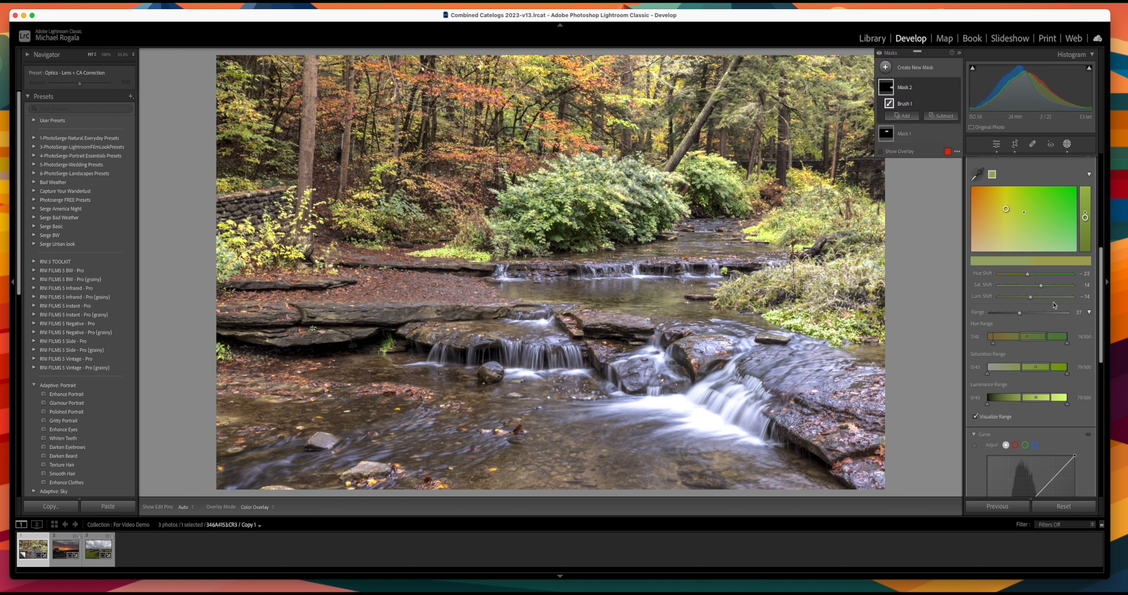
scroll(1062, 285, "up", 5)
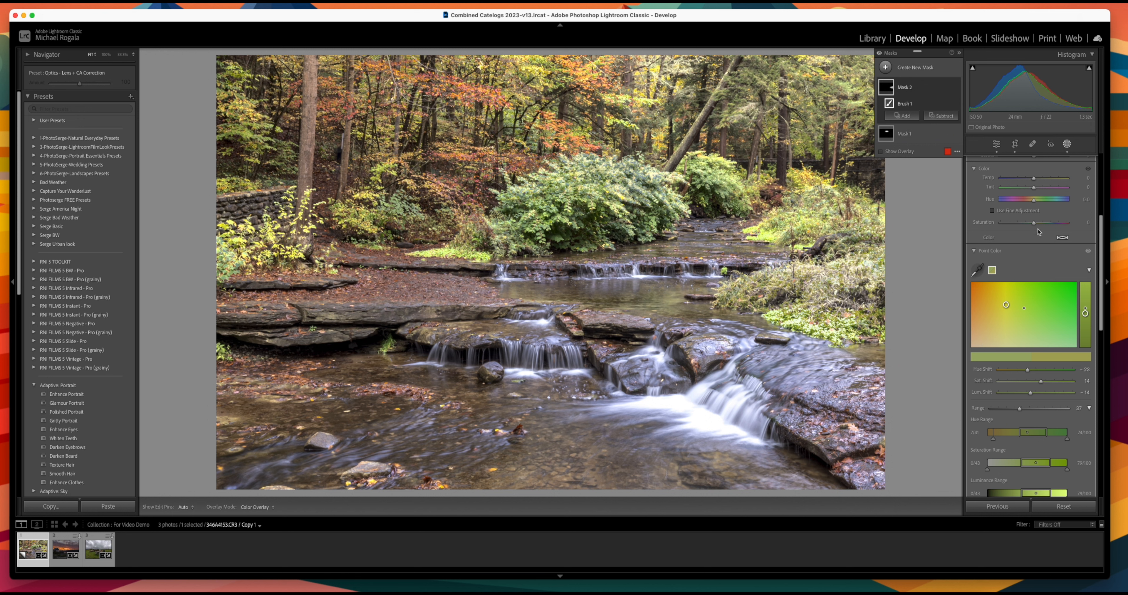
scroll(1072, 372, "down", 10)
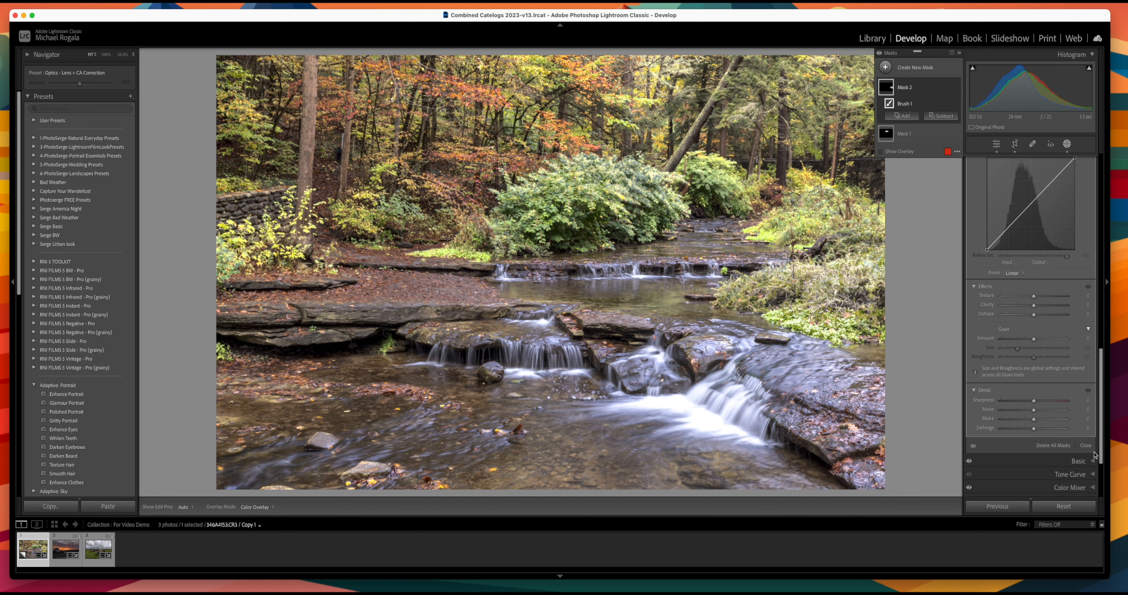
Step: Leave masking, sample the pink foliage in Point Color, and raise saturation to 15, luminance 20
left_click(1086, 446)
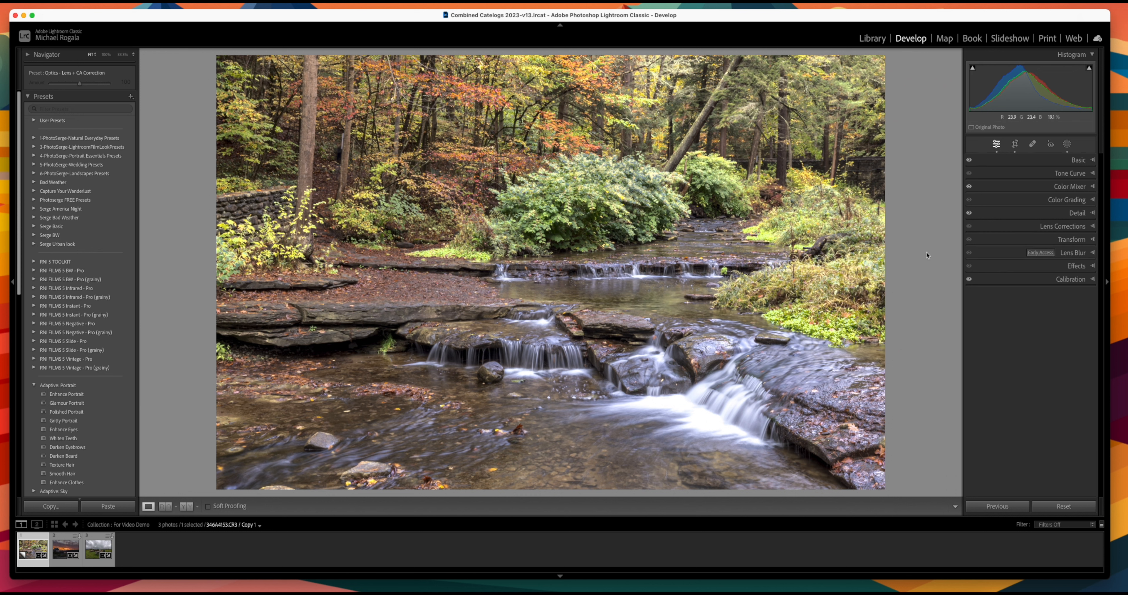
left_click(1095, 186)
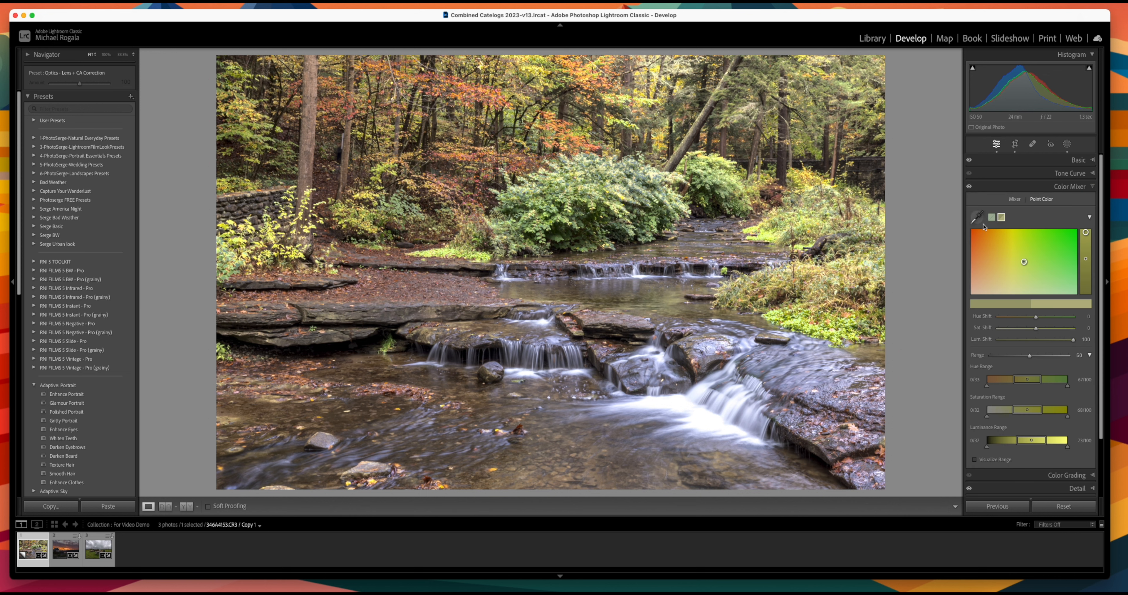
left_click(978, 218)
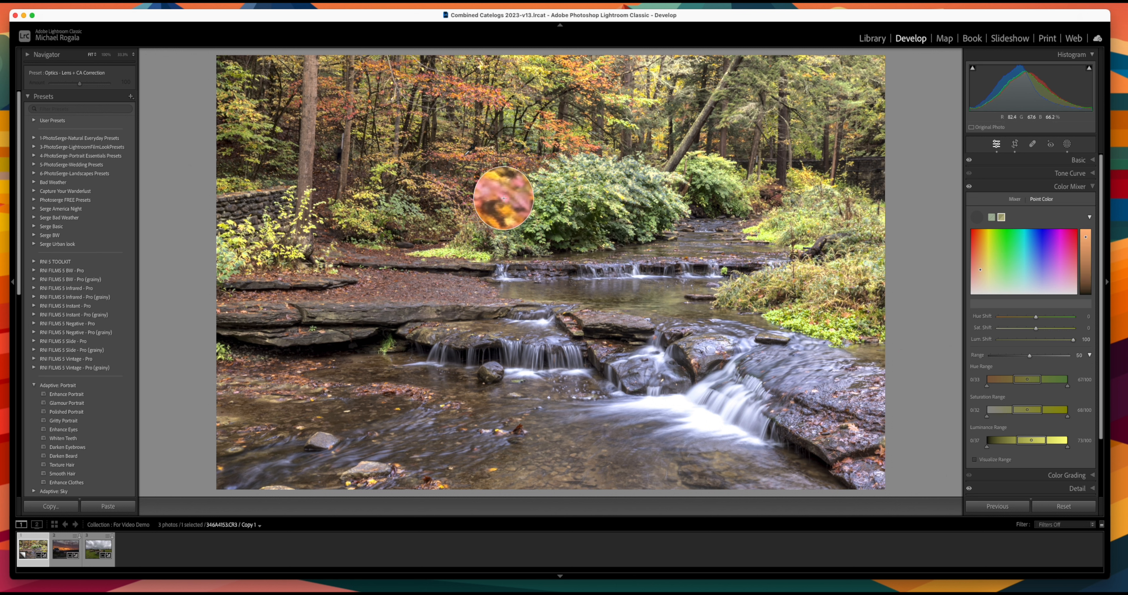
left_click(504, 197)
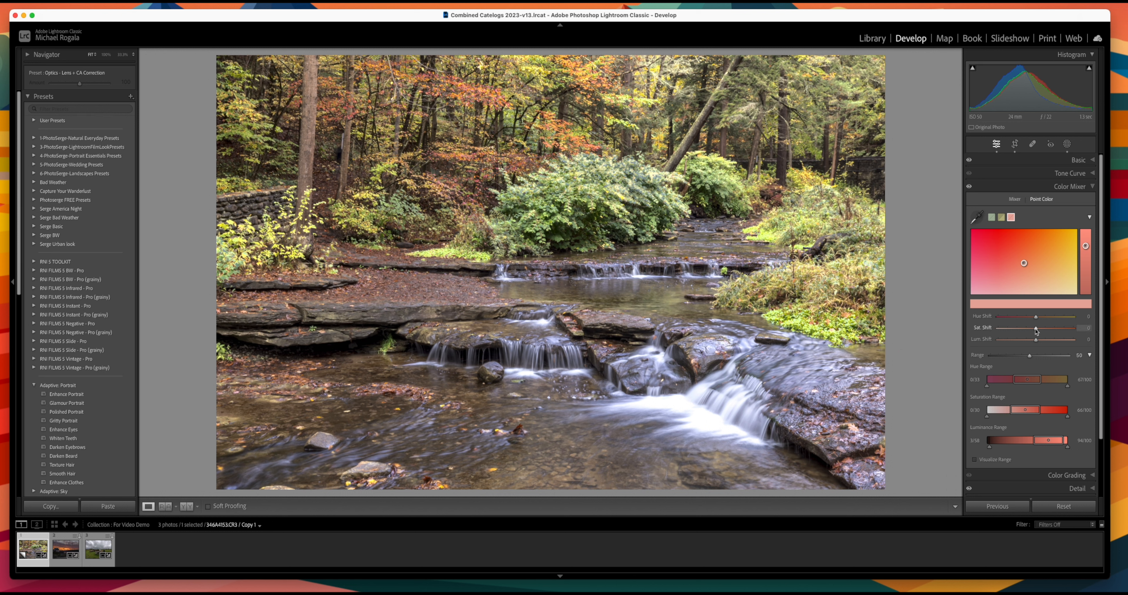
mouse_move(1036, 327)
left_mouse_down()
mouse_move(1039, 343)
mouse_move(1034, 322)
mouse_move(1044, 329)
left_mouse_up()
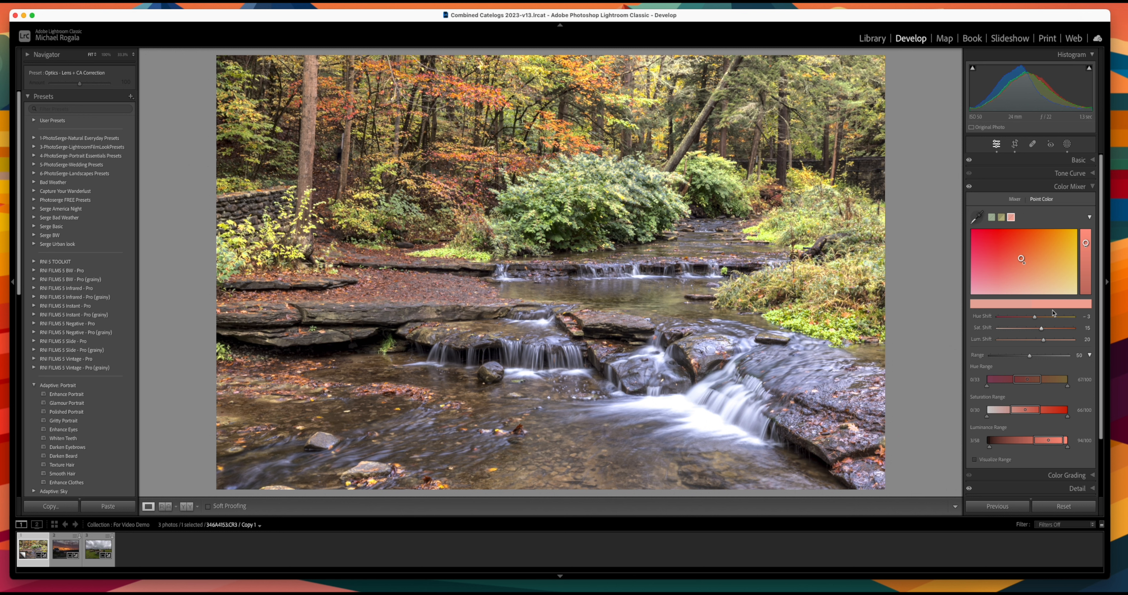
Step: Collapse the Color Mixer and switch to the sunset harbor photo
left_click(1091, 187)
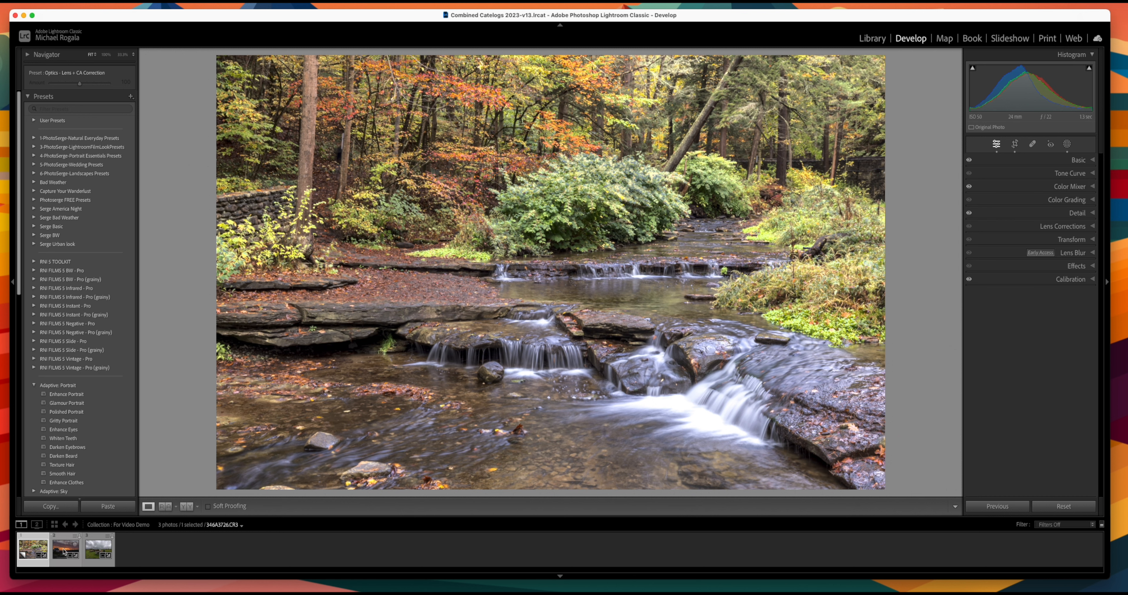
left_click(64, 553)
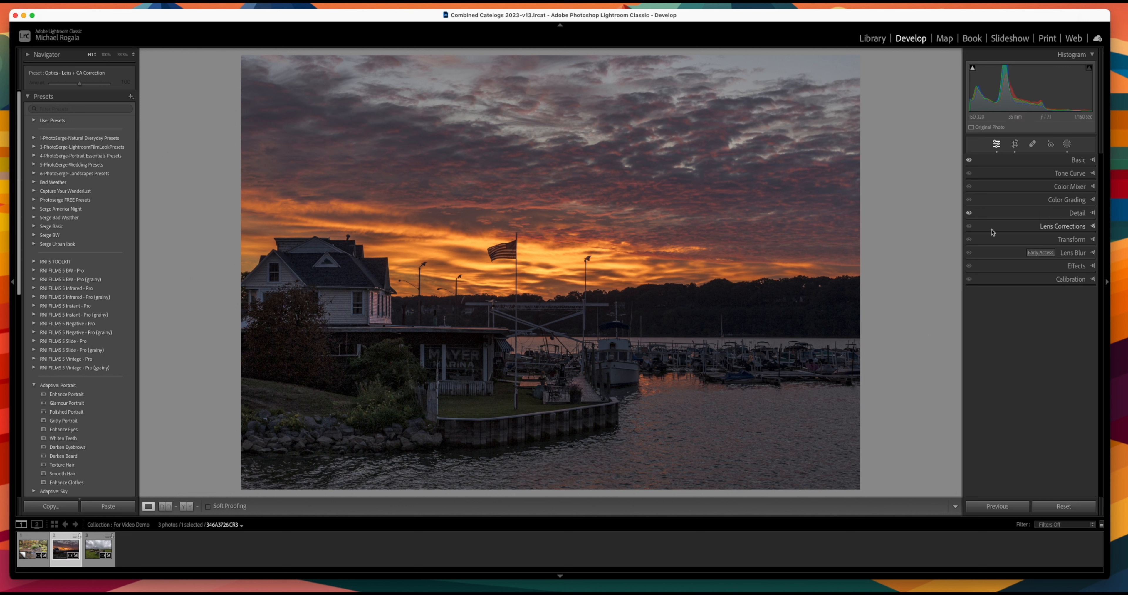
Step: Sample the orange sunset sky and shift it: hue about -21, saturation -6, luminance 12
left_click(1093, 189)
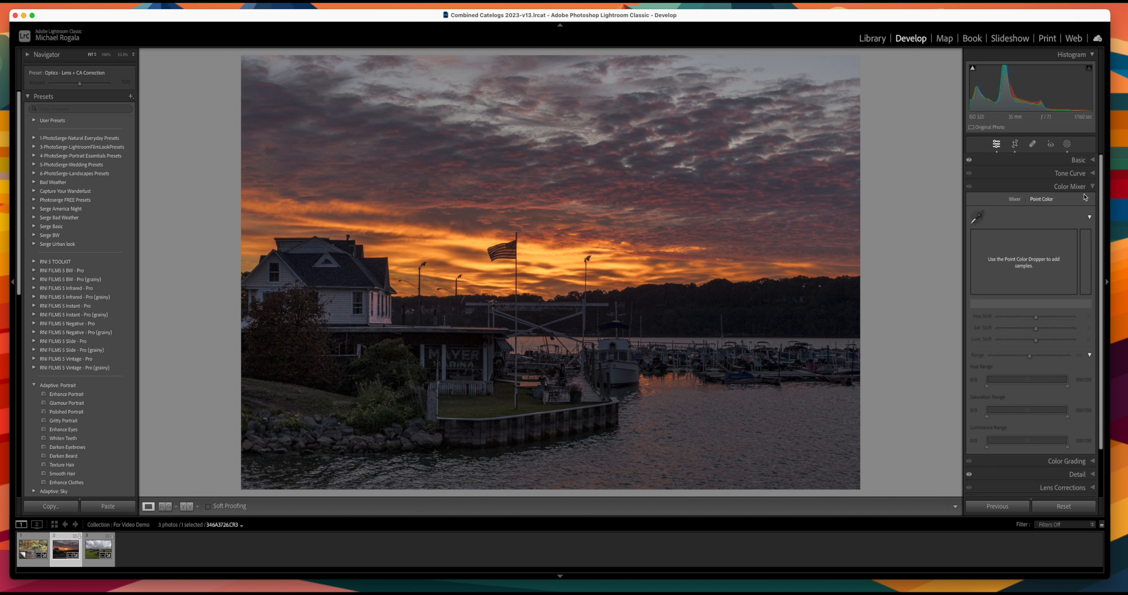
left_click(978, 222)
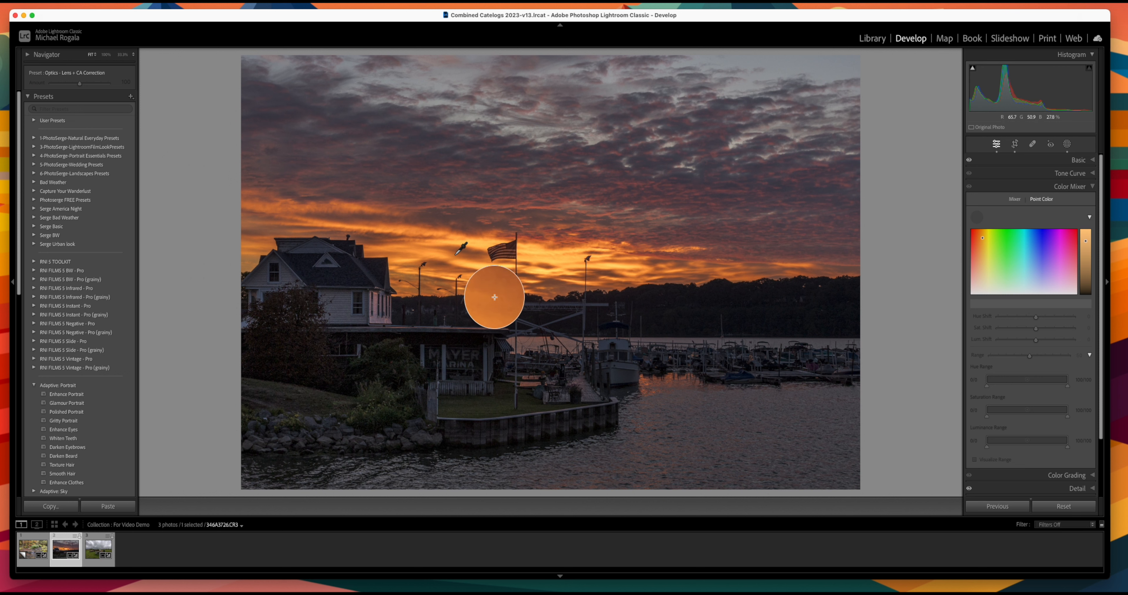
left_click(456, 254)
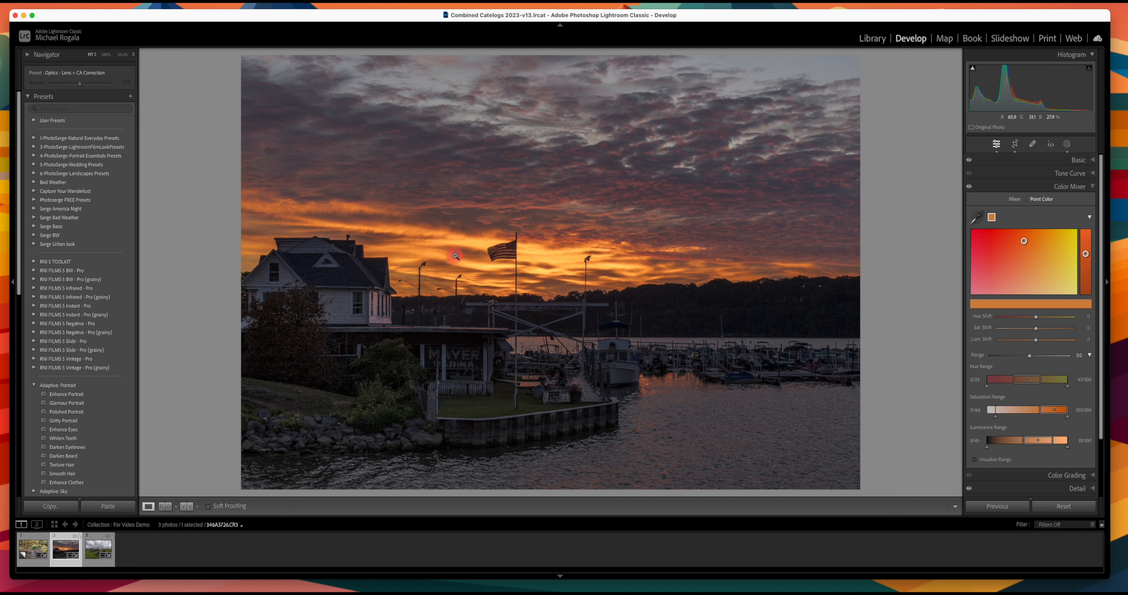
left_click(1037, 318)
left_click_drag(1037, 318, 1029, 322)
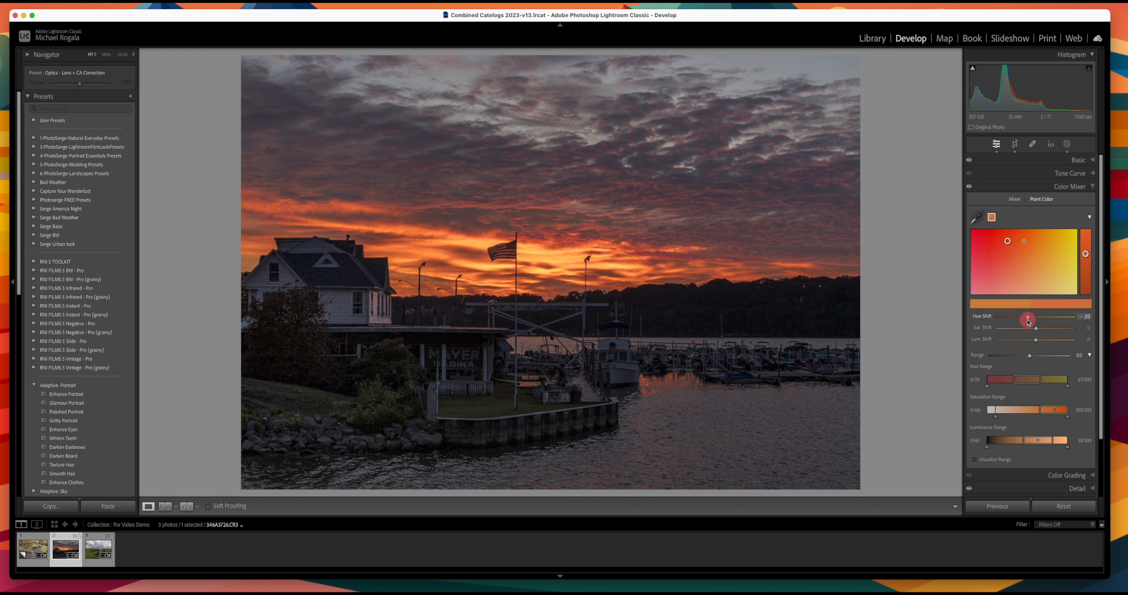
mouse_move(1036, 340)
left_mouse_down()
mouse_move(1053, 342)
mouse_move(1036, 329)
left_mouse_up()
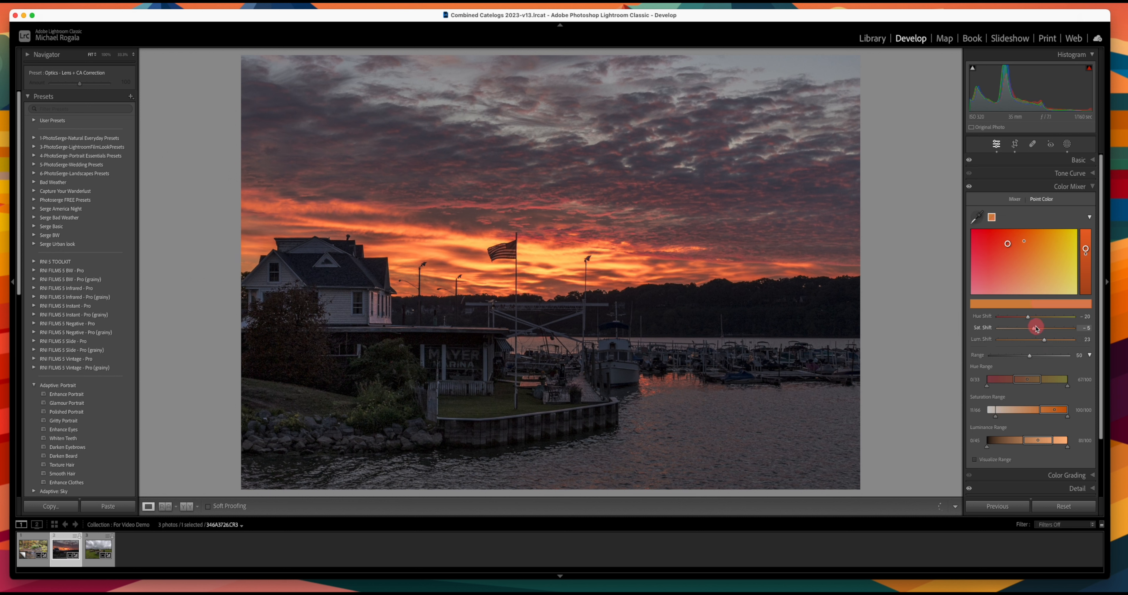
mouse_move(1036, 329)
left_mouse_down()
mouse_move(1043, 342)
mouse_move(1029, 318)
left_mouse_up()
Step: Add linear gradient Mask 3, dragged down from the top of the harbor sky
left_click(1093, 187)
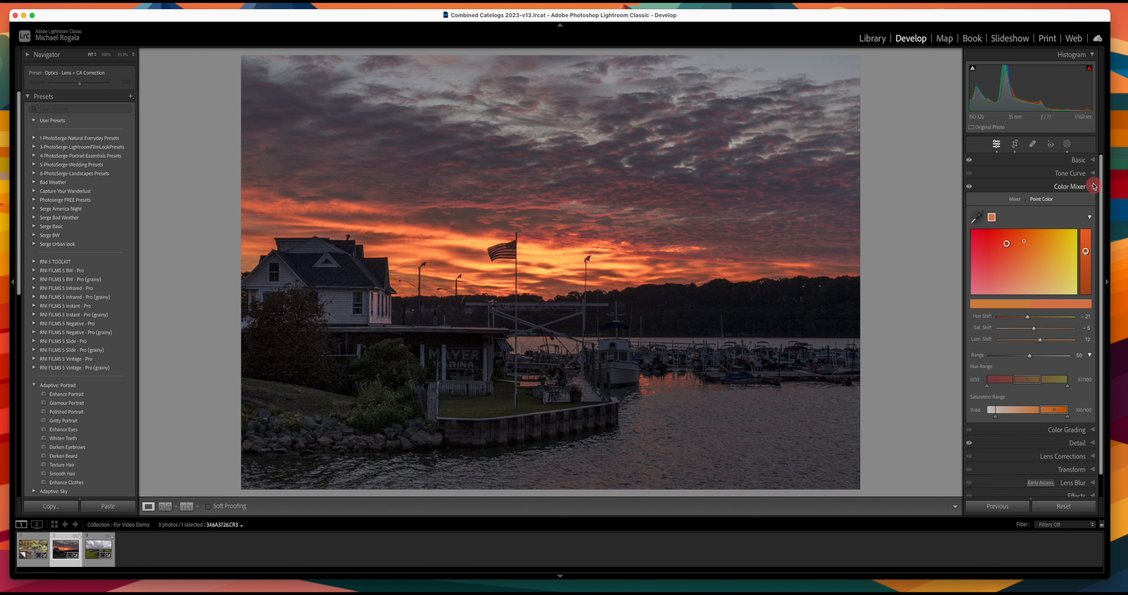
left_click(1068, 145)
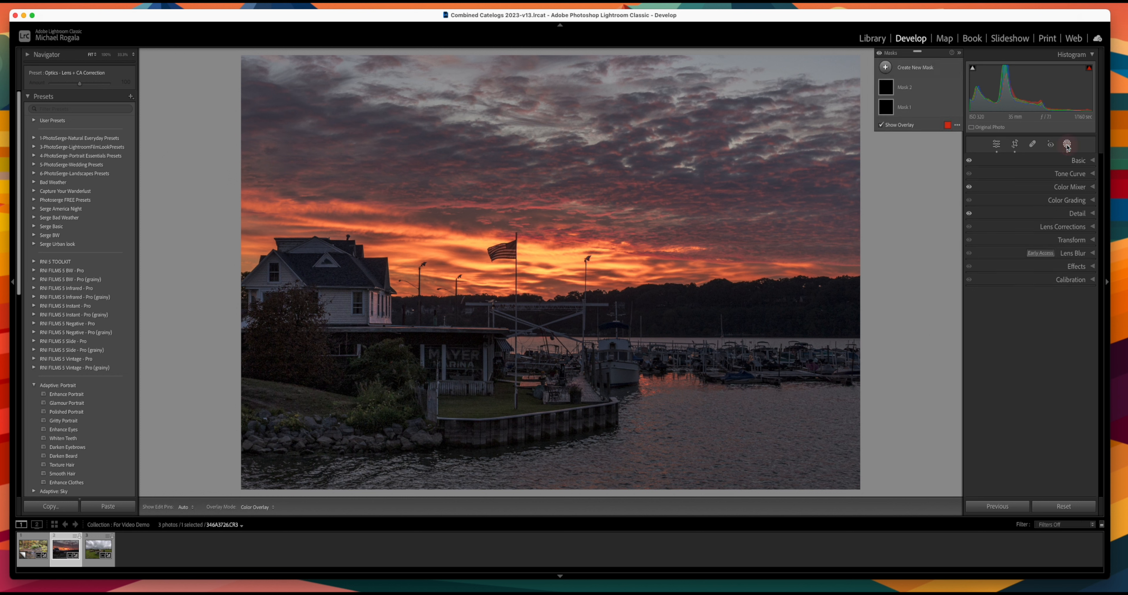
left_click(885, 67)
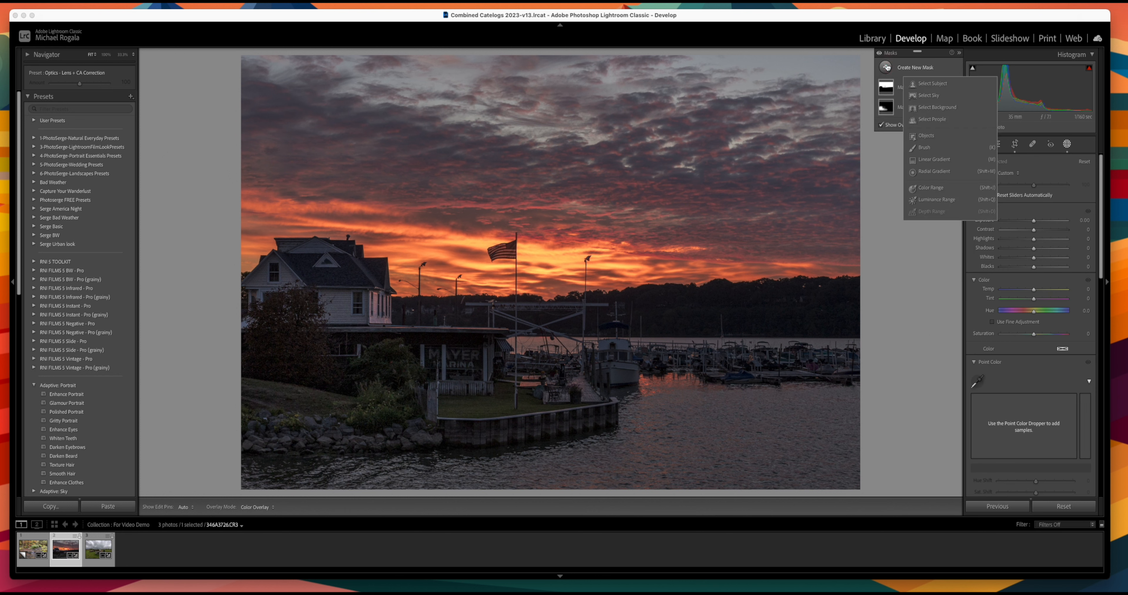
left_click(941, 161)
left_click_drag(746, 58, 729, 270)
scroll(992, 227, "down", 5)
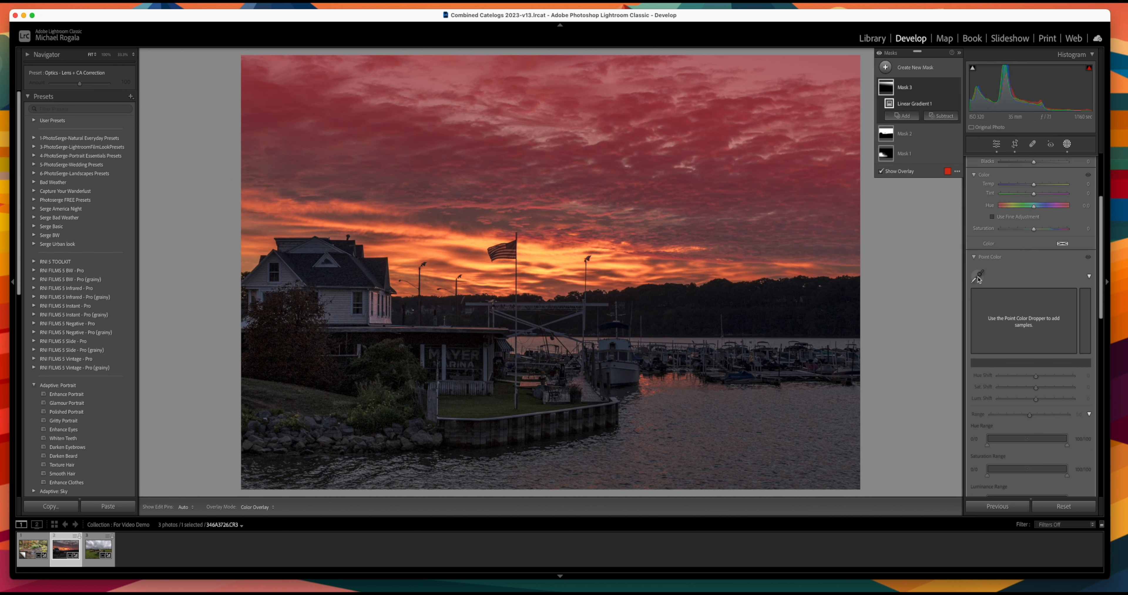
Step: Sample an upper-sky cloud colour and set its hue shift -14, saturation 69
left_click(979, 278)
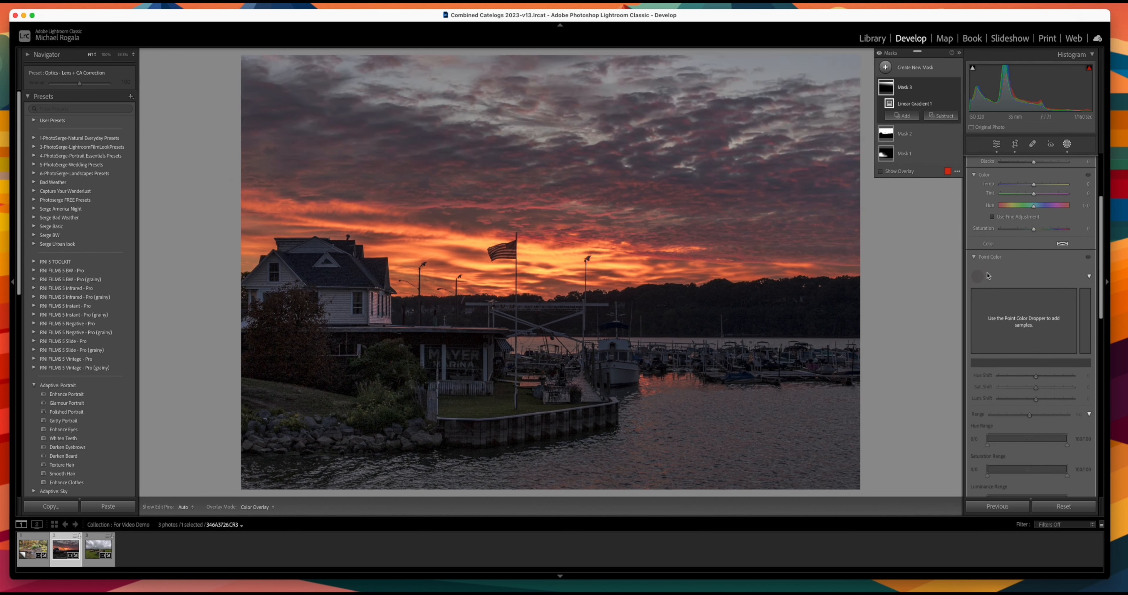
left_click(829, 104)
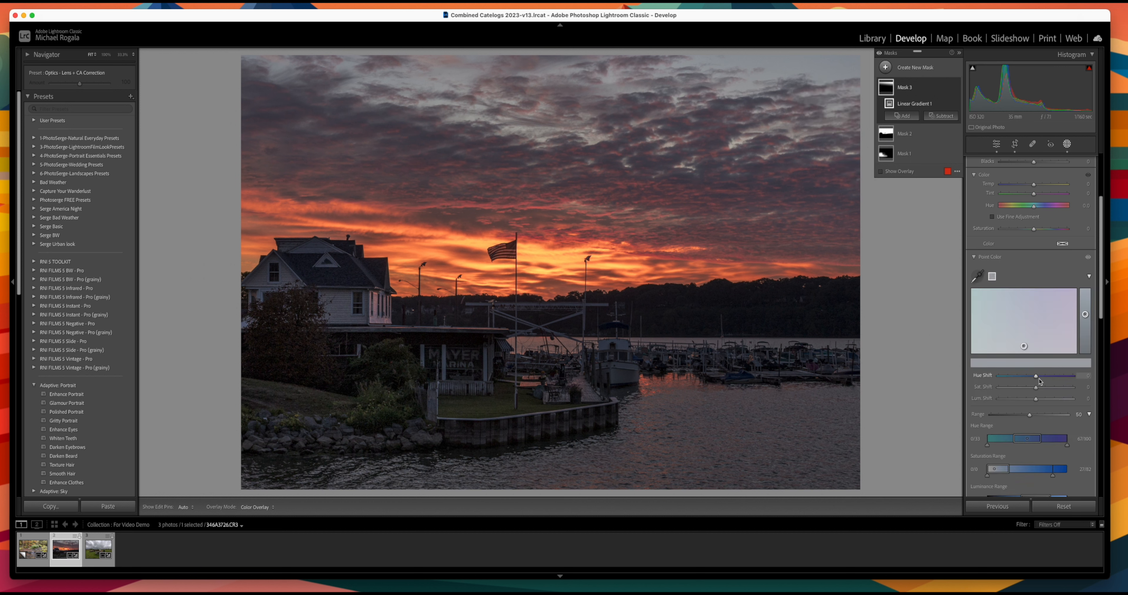
left_click_drag(1037, 377, 1050, 389)
mouse_move(1067, 389)
left_mouse_down()
mouse_move(1031, 399)
mouse_move(1027, 377)
left_mouse_up()
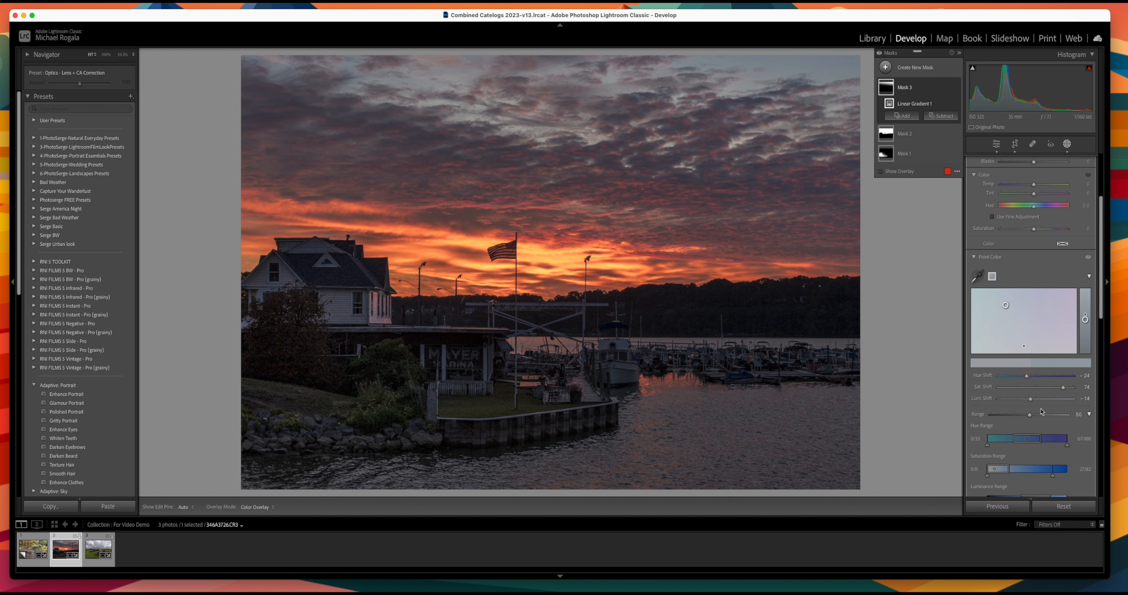
Step: Widen the sky colour Range, narrow its Saturation Range, and change the luminance shift to -29
mouse_move(1030, 415)
left_mouse_down()
mouse_move(1055, 413)
mouse_move(1015, 412)
mouse_move(1039, 413)
left_mouse_up()
scroll(1040, 407, "down", 2)
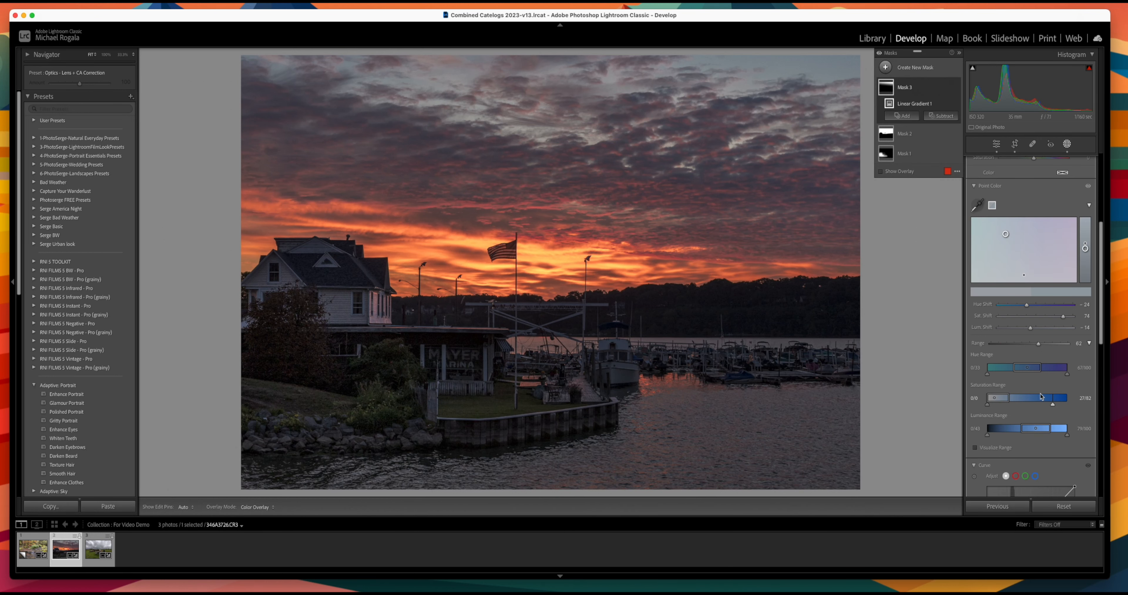
left_click_drag(1034, 400, 1032, 431)
mouse_move(1031, 329)
left_mouse_down()
mouse_move(1054, 329)
mouse_move(1001, 335)
mouse_move(1025, 332)
left_mouse_up()
scroll(1056, 332, "up", 5)
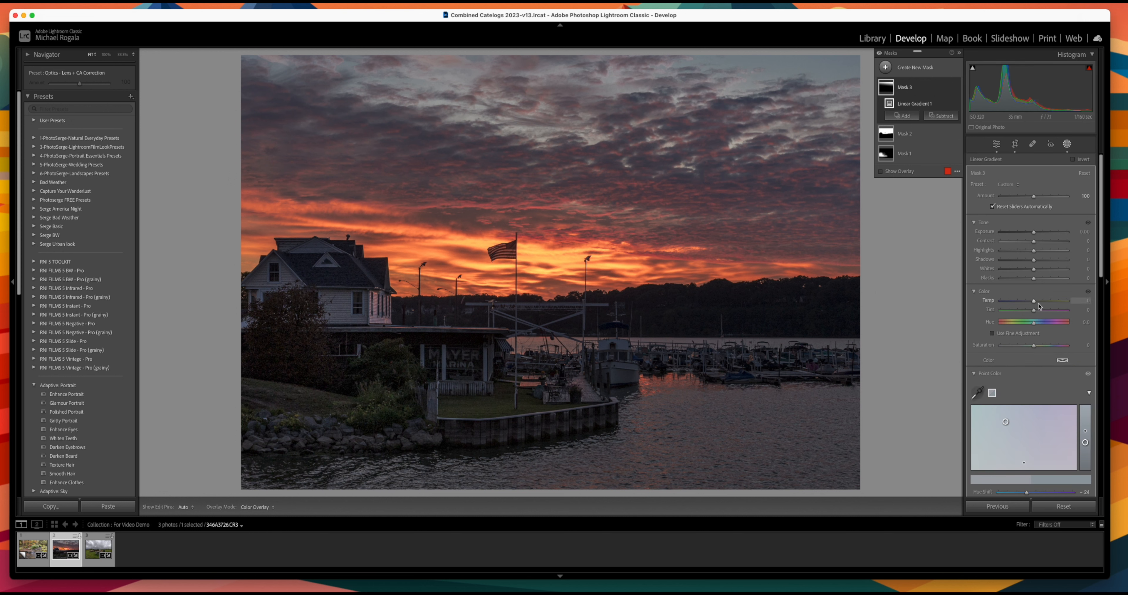
left_click_drag(1035, 302, 1035, 304)
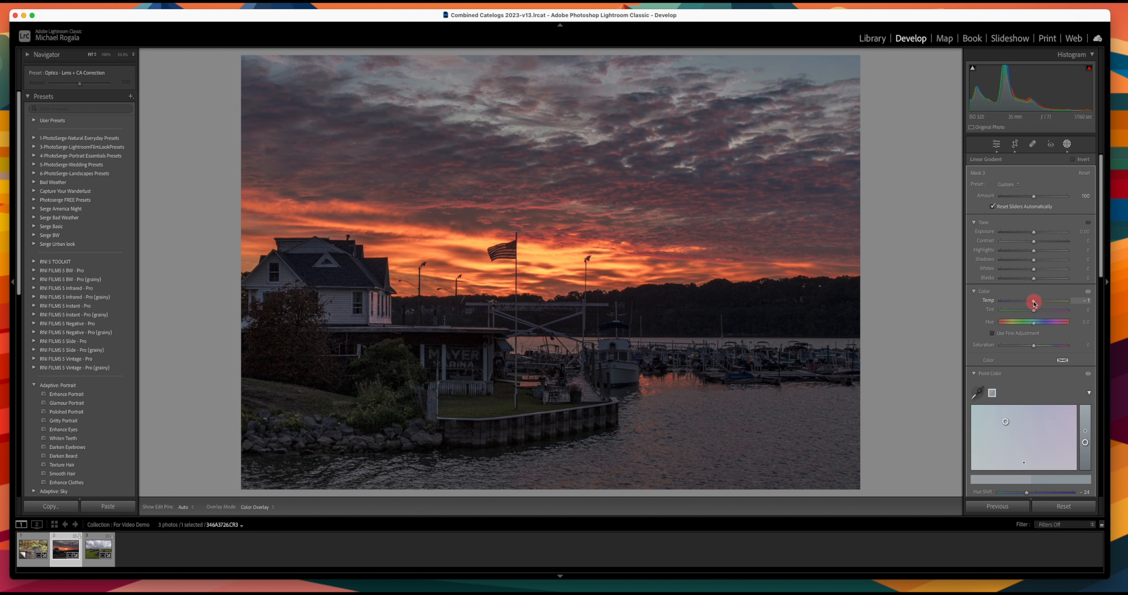
left_click_drag(1034, 303, 1034, 303)
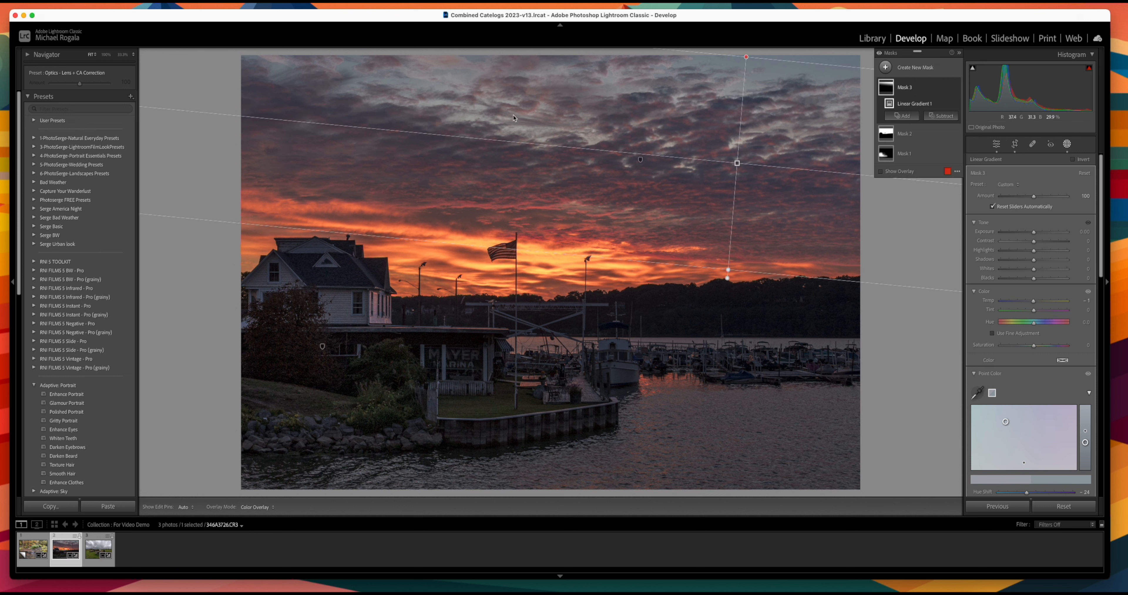
left_click_drag(1039, 303, 1028, 303)
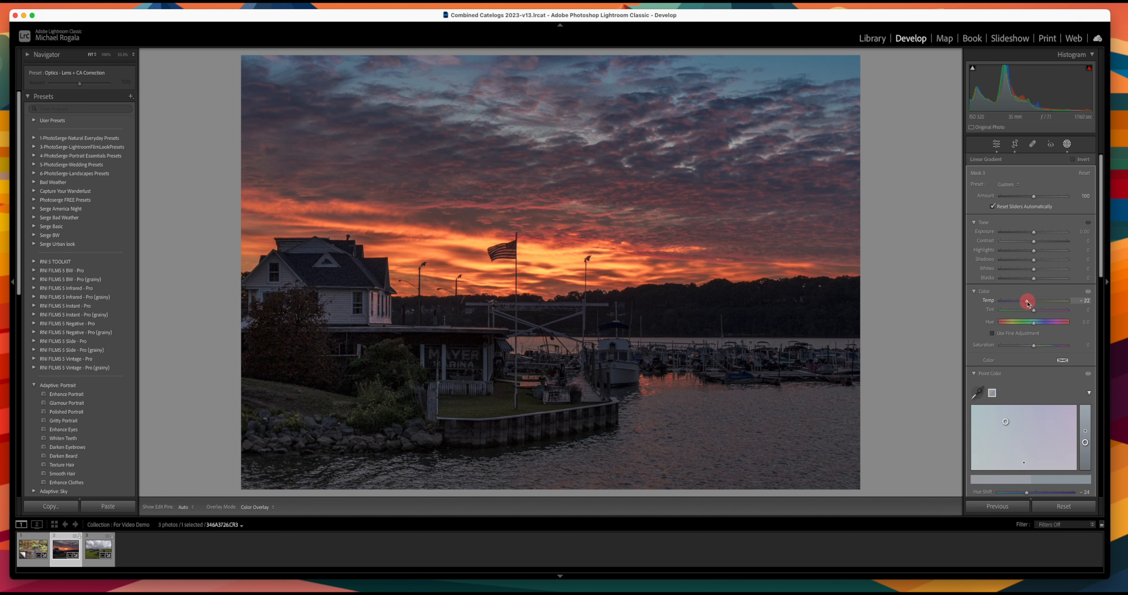
left_click_drag(1028, 303, 1034, 302)
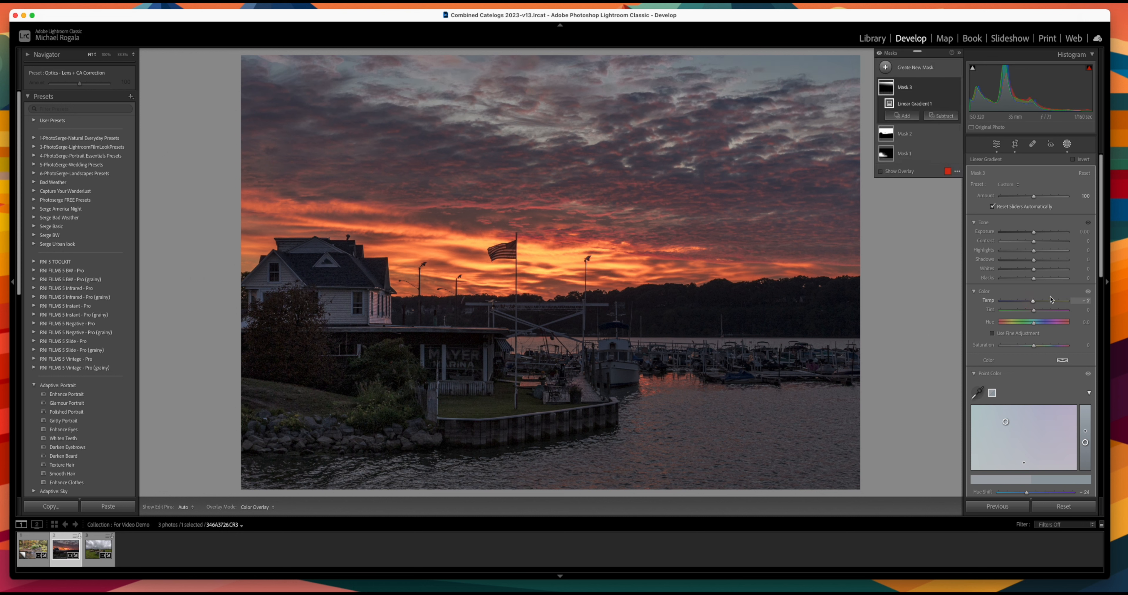
scroll(1052, 242, "down", 5)
Step: Add a point at input 124, output 126 on the sky mask's blue channel curve
scroll(1052, 243, "down", 6)
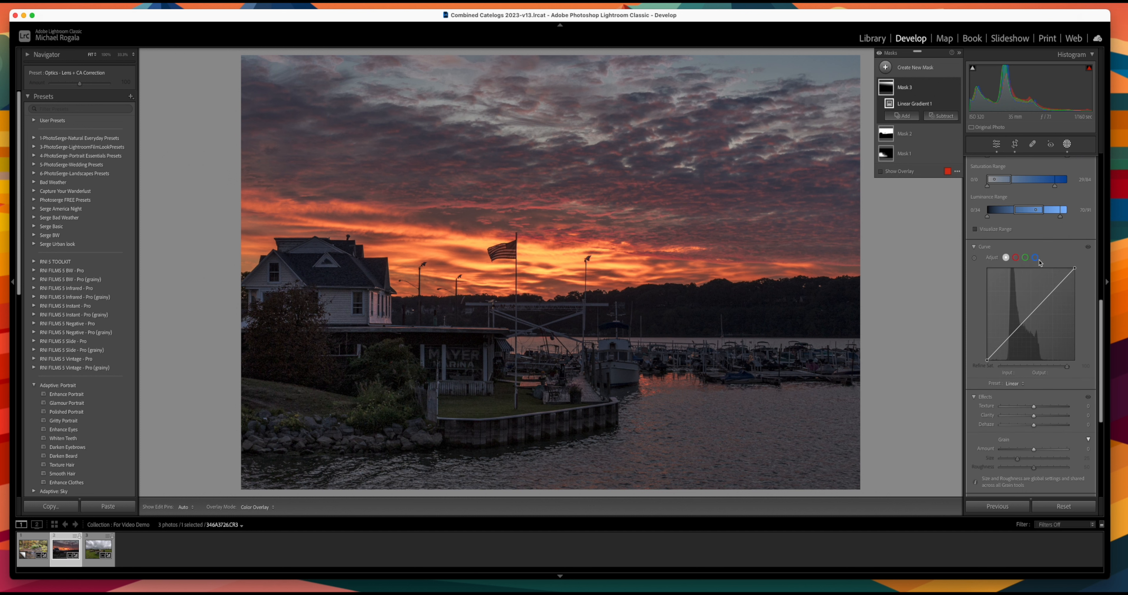
left_click(1036, 259)
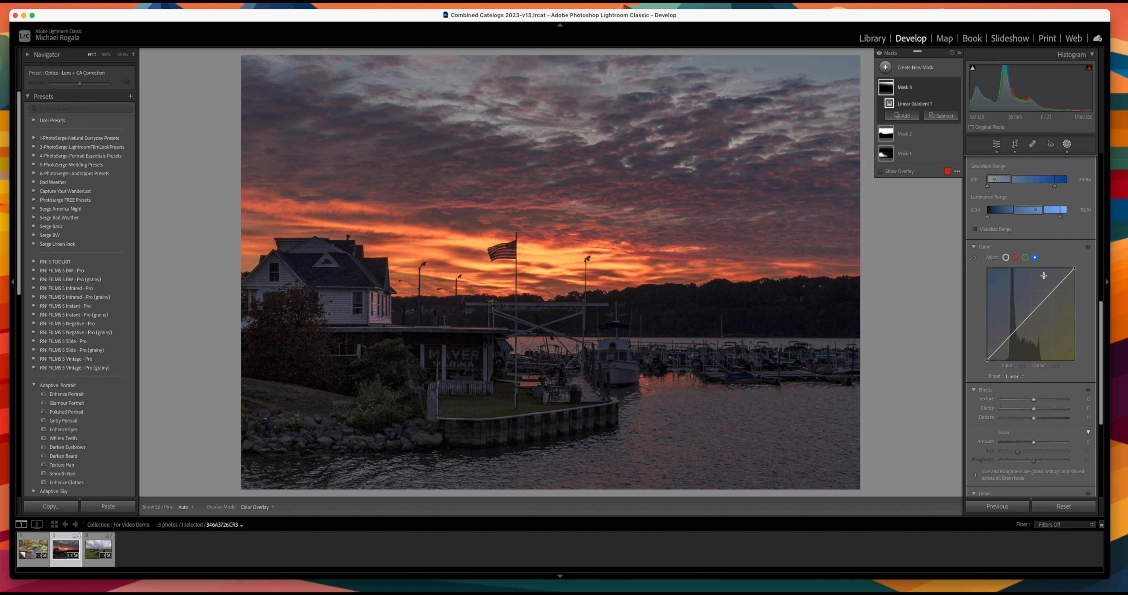
left_click(1031, 317)
scroll(1087, 307, "down", 5)
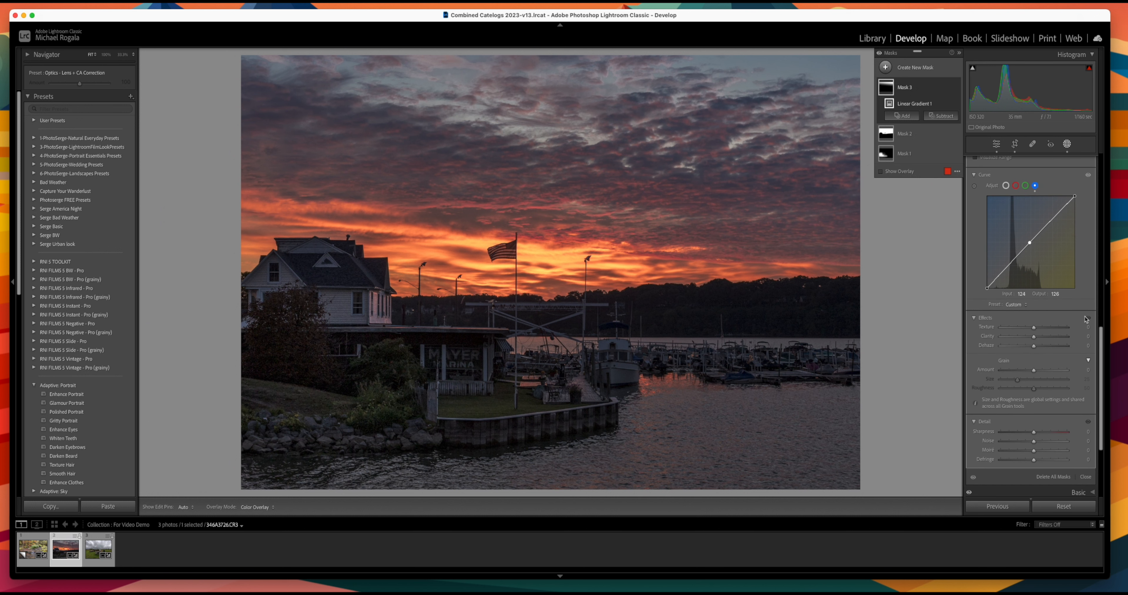
scroll(1087, 319, "down", 4)
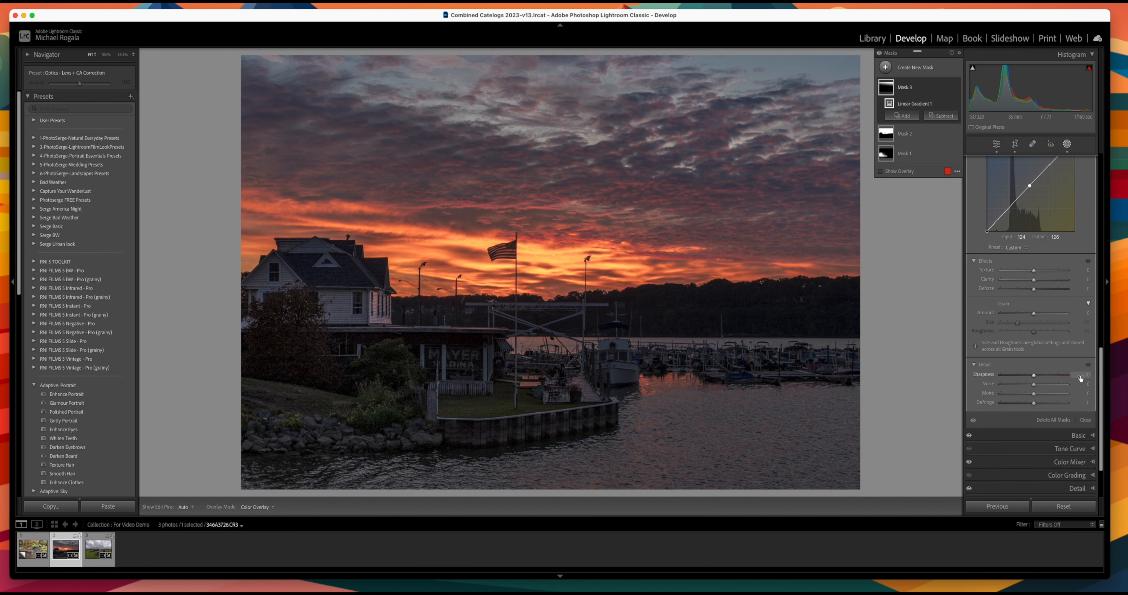
scroll(1060, 307, "up", 20)
scroll(1035, 238, "up", 2)
scroll(1034, 237, "down", 2)
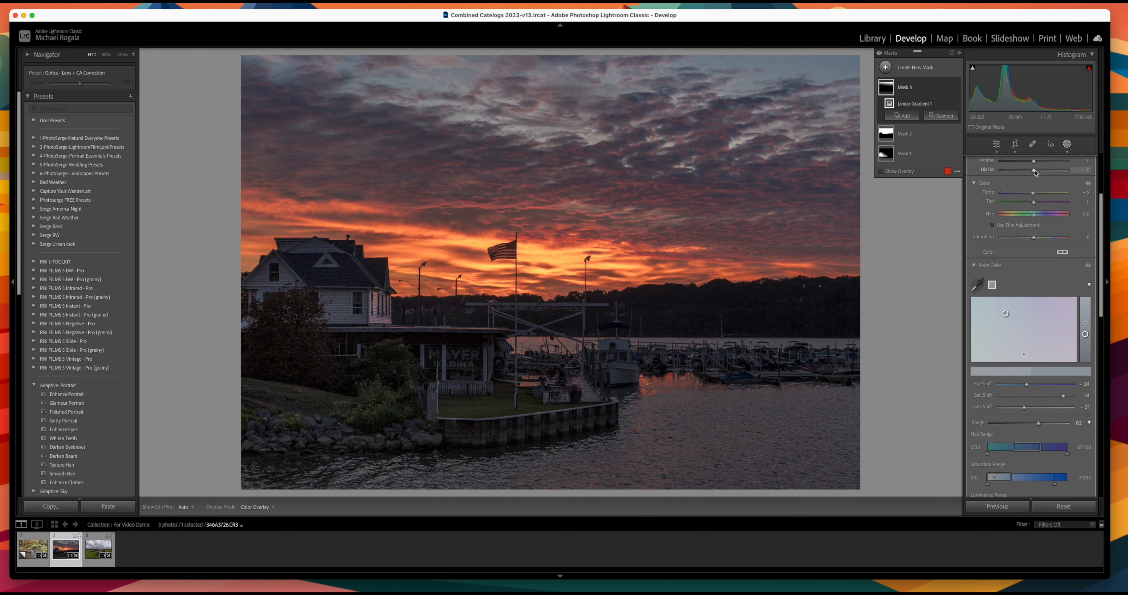
Step: Raise the sky mask's Blacks to 17
left_click(1034, 171)
left_click_drag(1035, 172, 1042, 173)
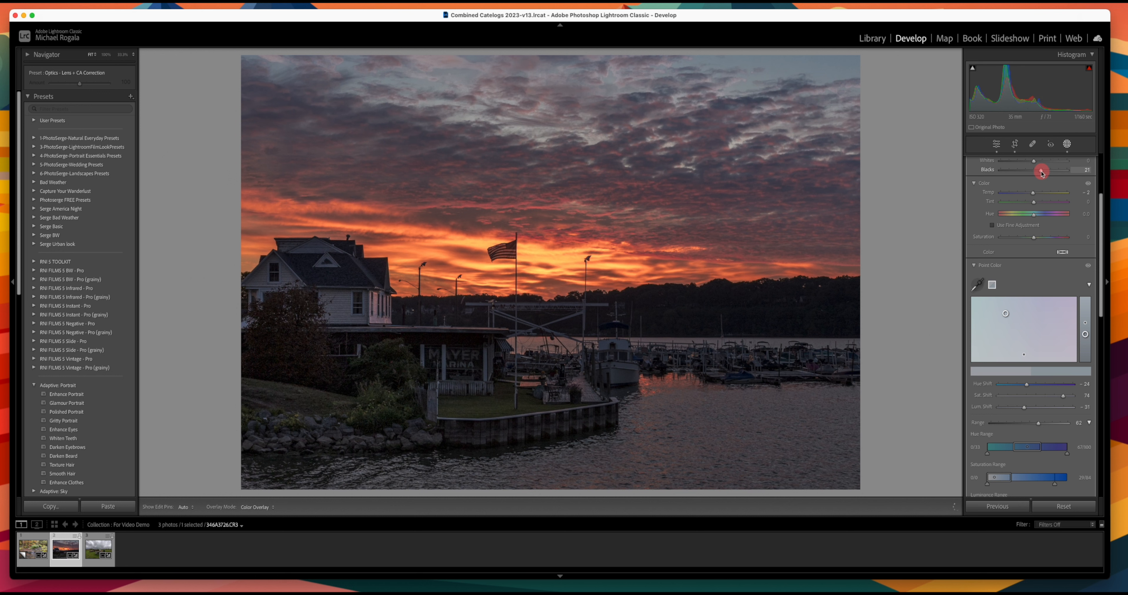
left_click_drag(1042, 173, 1040, 173)
Step: Compare the sky with and without Mask 3 by toggling its visibility off and on
scroll(1051, 234, "up", 5)
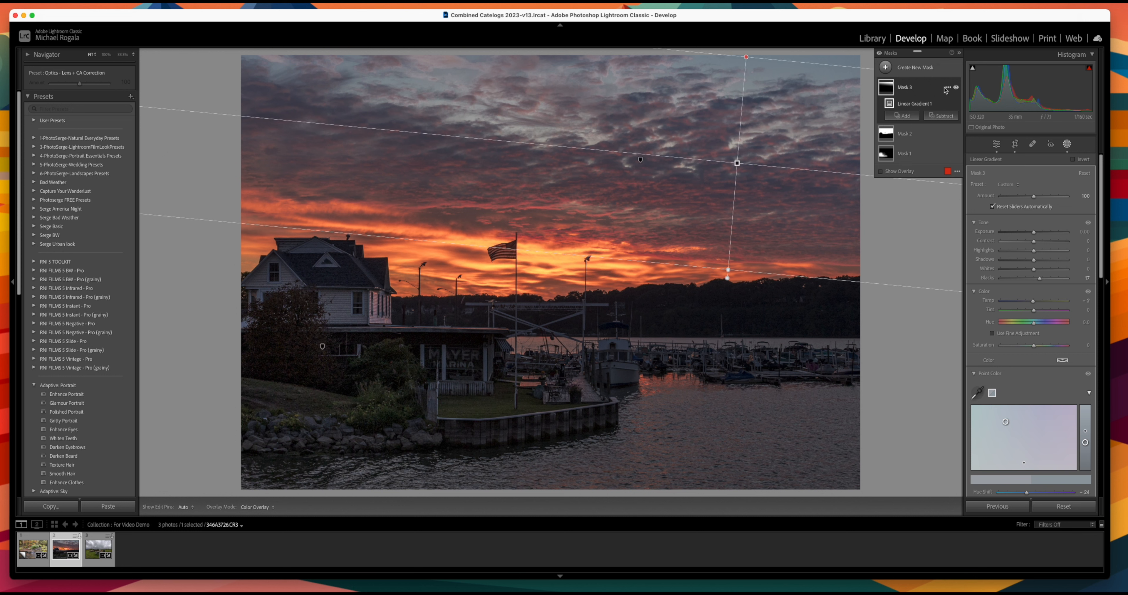
left_click(957, 87)
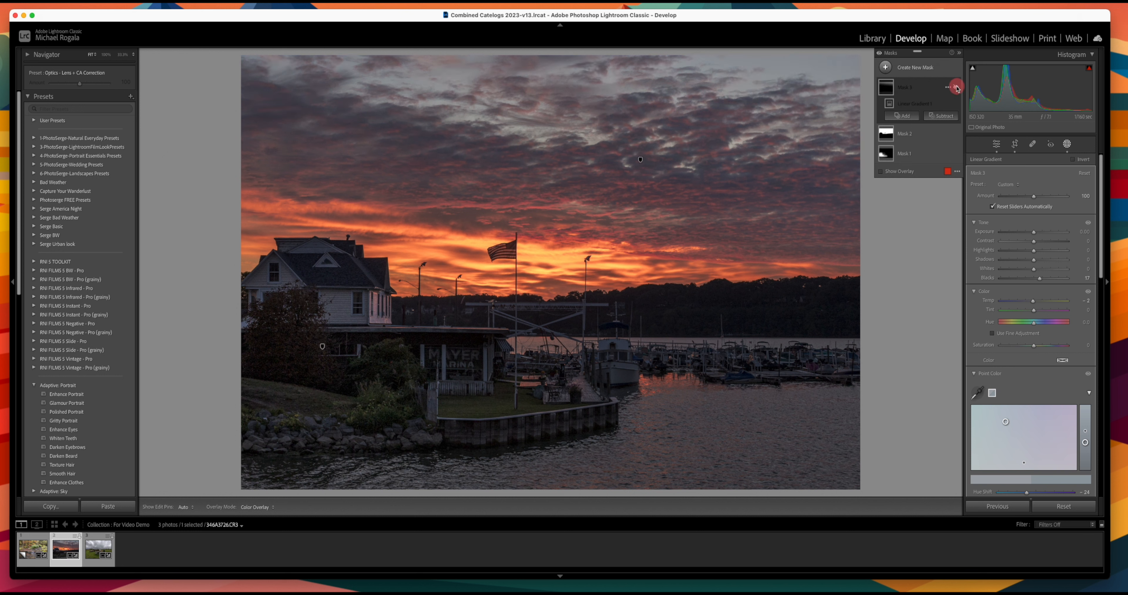
left_click(957, 87)
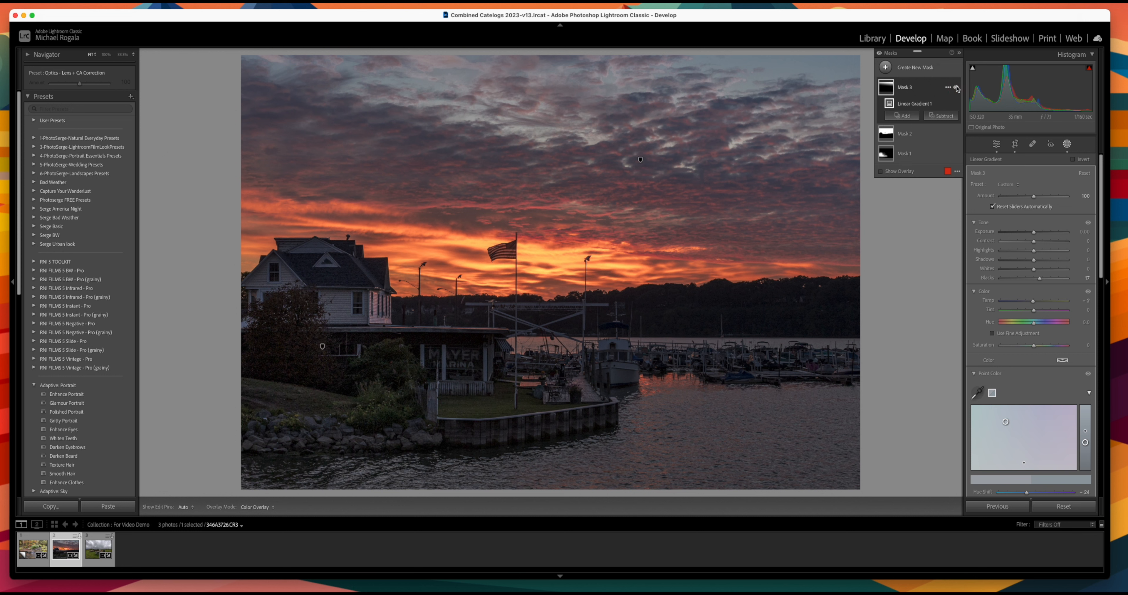
left_click(957, 87)
left_click(957, 87)
scroll(1047, 298, "down", 6)
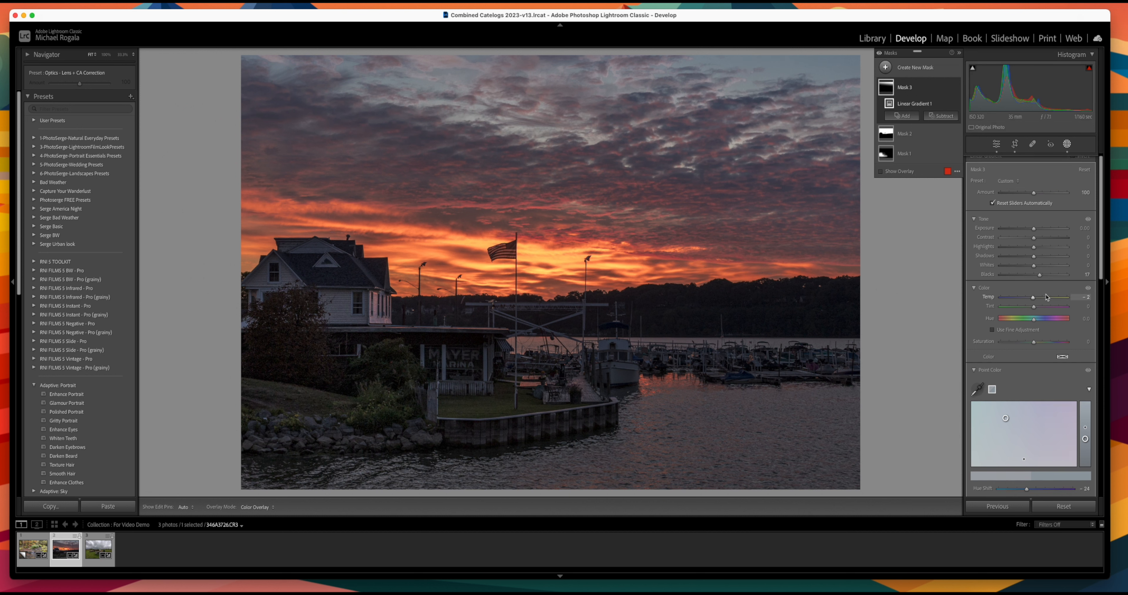
scroll(1047, 298, "down", 5)
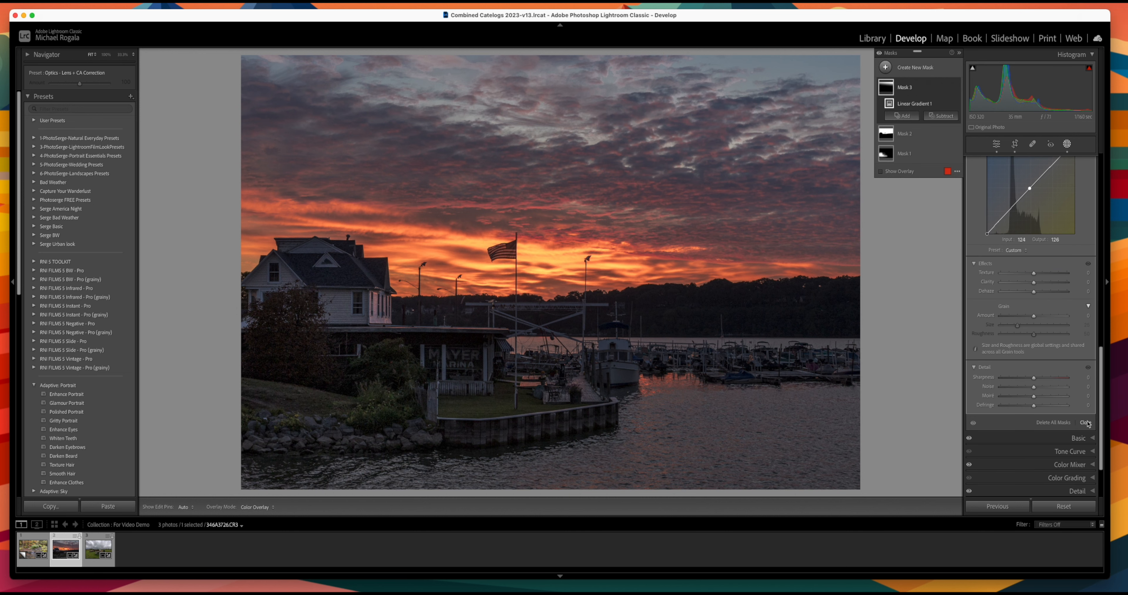
Step: Close the masking panel and load the rusty-trucks field photo from the filmstrip
left_click(1088, 424)
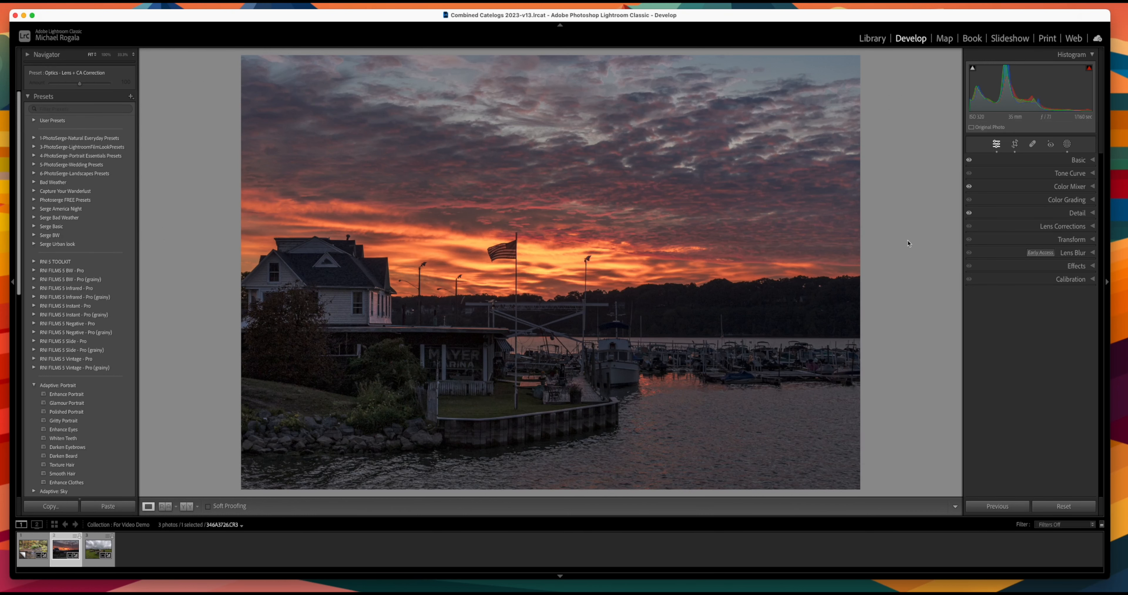
left_click(100, 554)
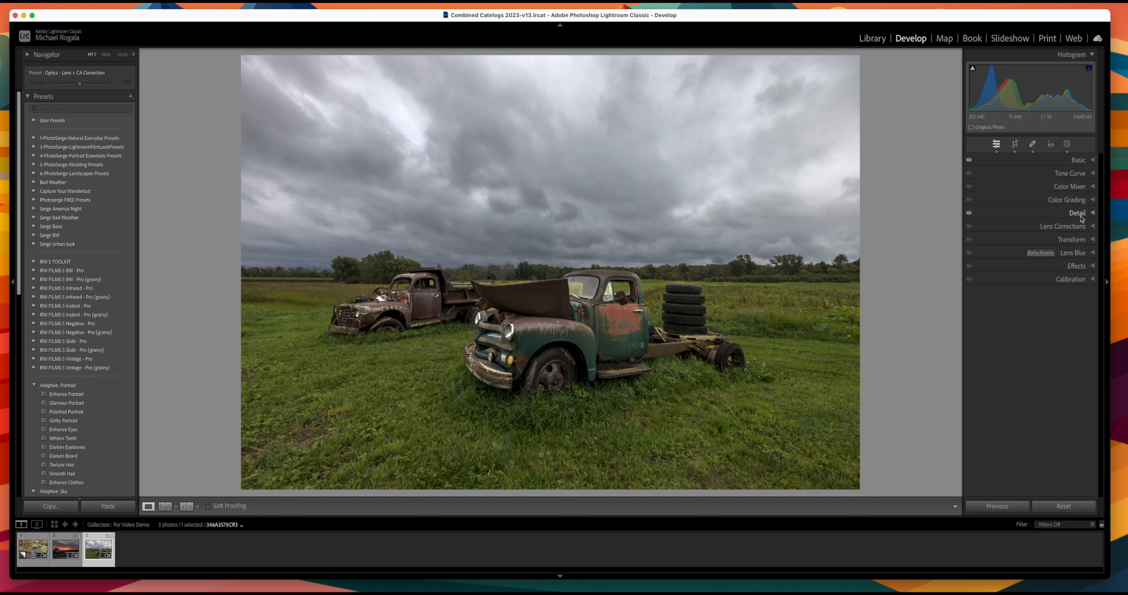
Step: Sample the green grass in Point Color, shifting its hue toward yellow-brown and slightly desaturating it
left_click(1078, 188)
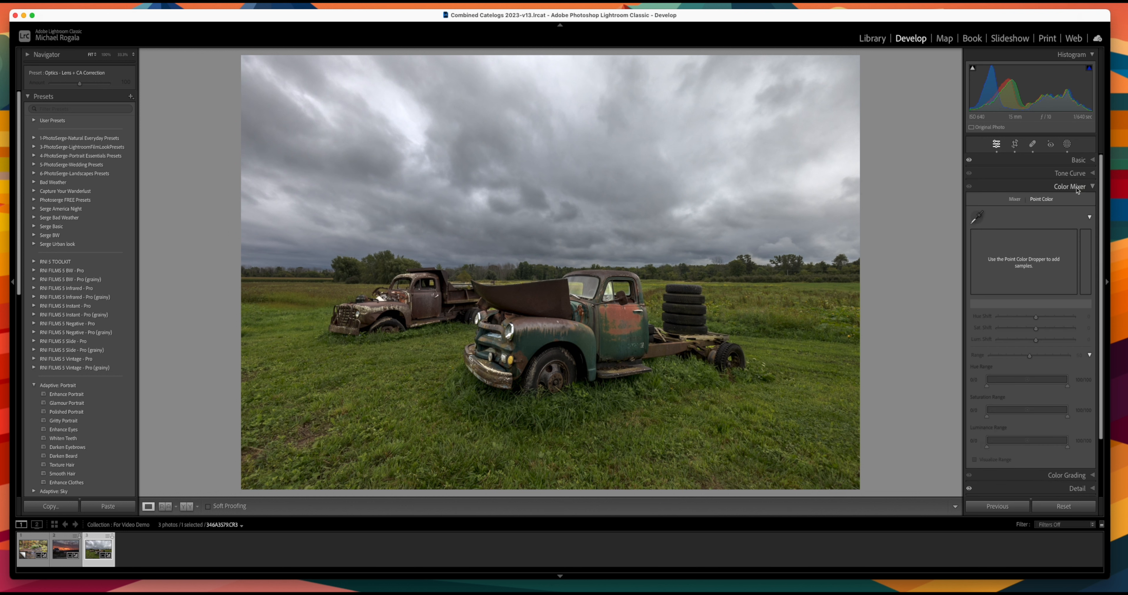
left_click(978, 217)
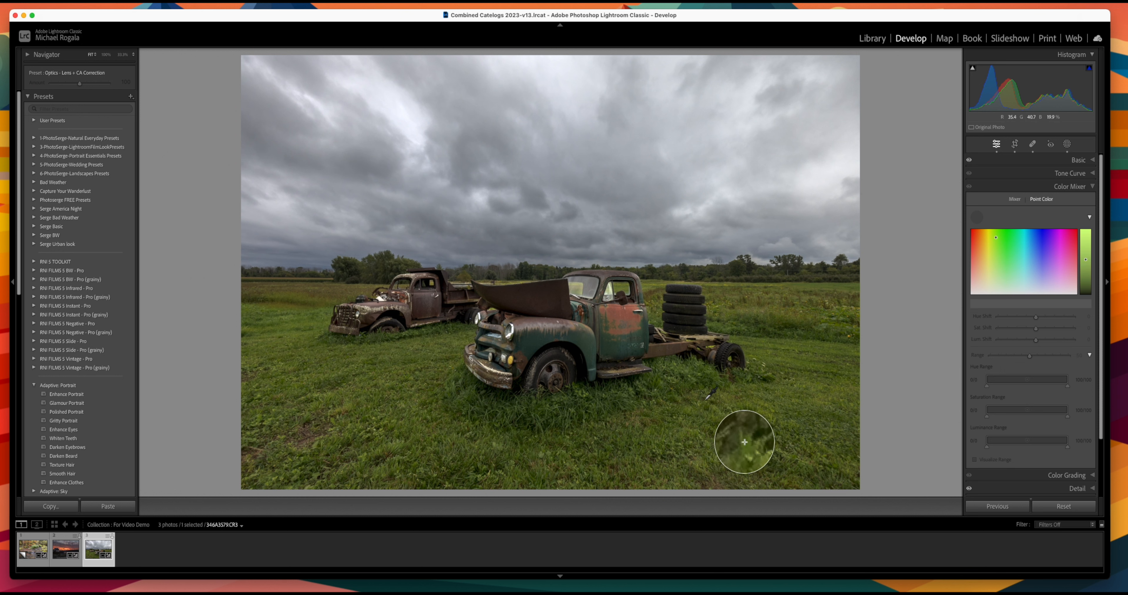
left_click(745, 443)
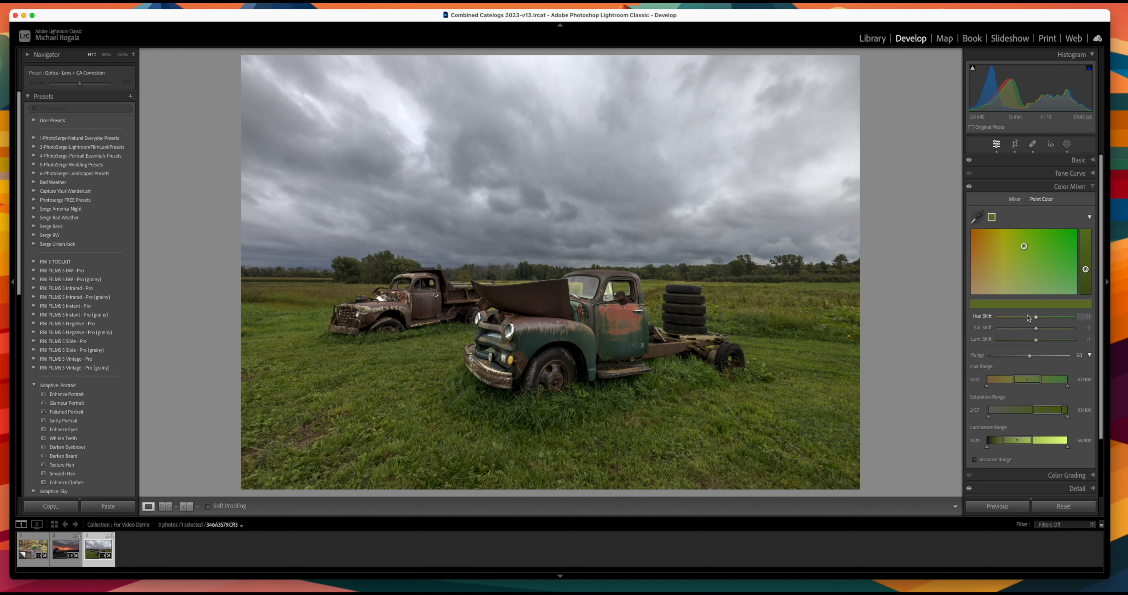
mouse_move(1036, 318)
left_mouse_down()
mouse_move(1005, 324)
mouse_move(1054, 343)
mouse_move(1032, 332)
left_mouse_up()
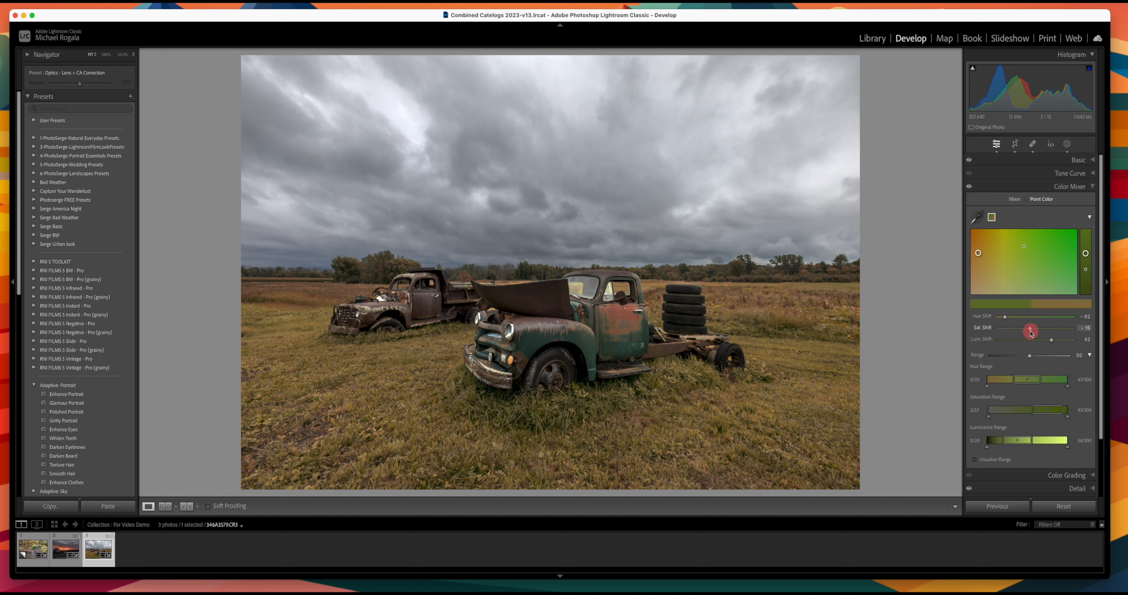
left_click_drag(1031, 333, 1033, 334)
left_click(981, 219)
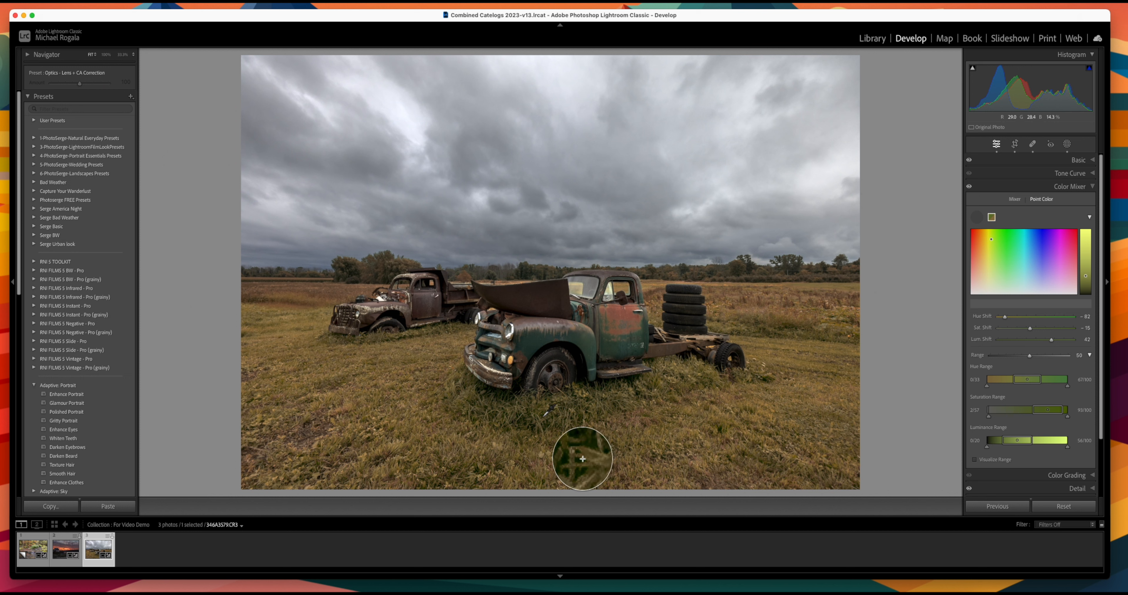
Step: Sample the greener grass again and set Hue Shift -11, Lum. Shift 14, Sat. Shift -12
left_click(583, 458)
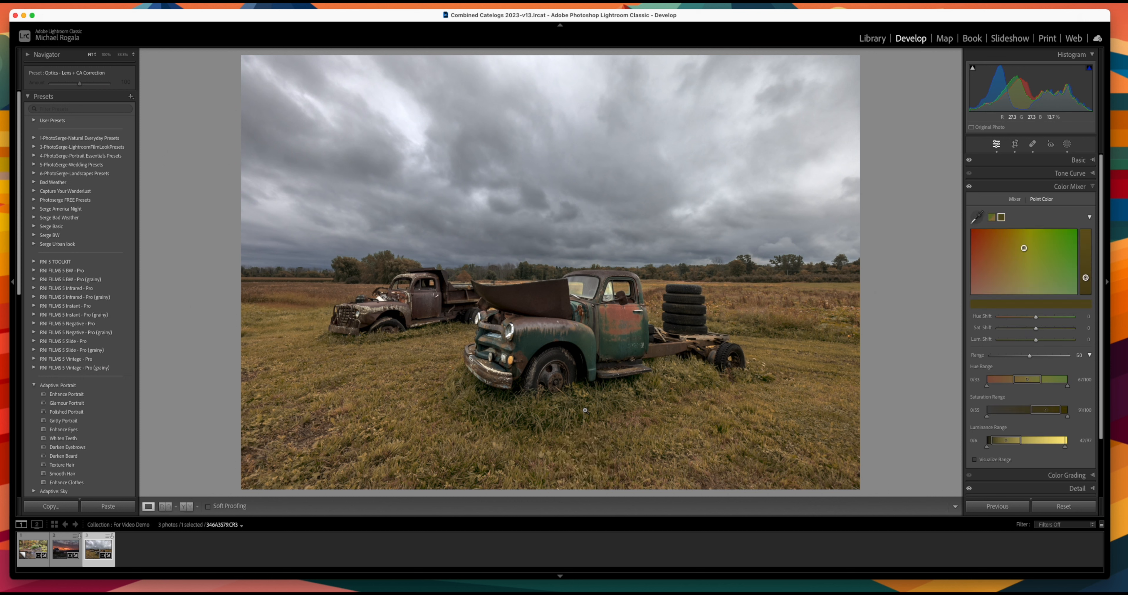
left_click_drag(1037, 319, 1032, 320)
left_click_drag(1037, 340, 1042, 341)
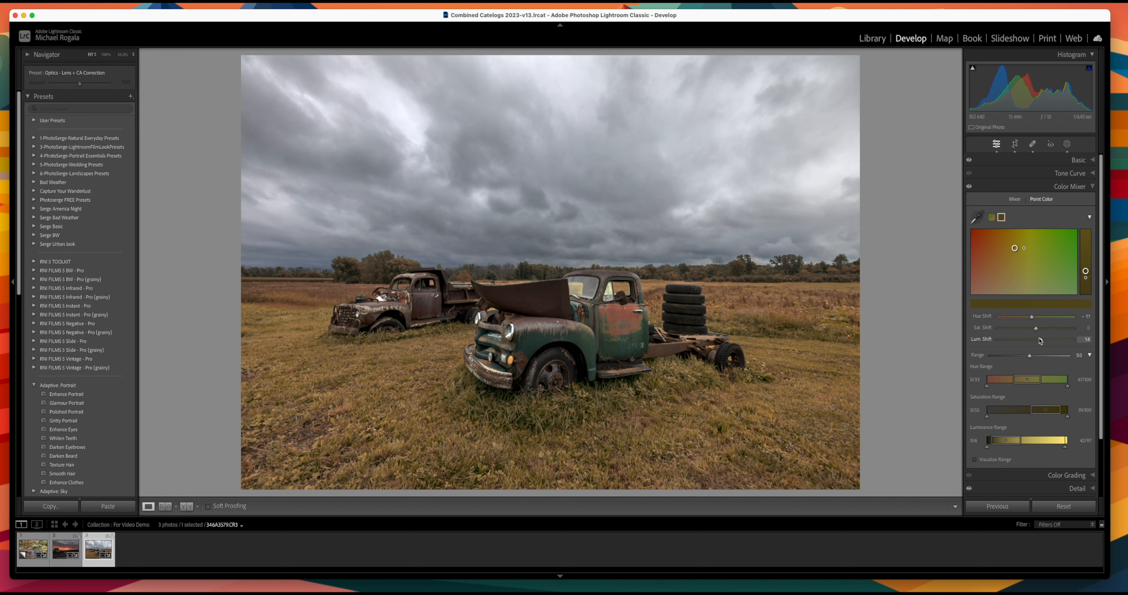
left_click_drag(1037, 332, 1032, 332)
left_click(1092, 186)
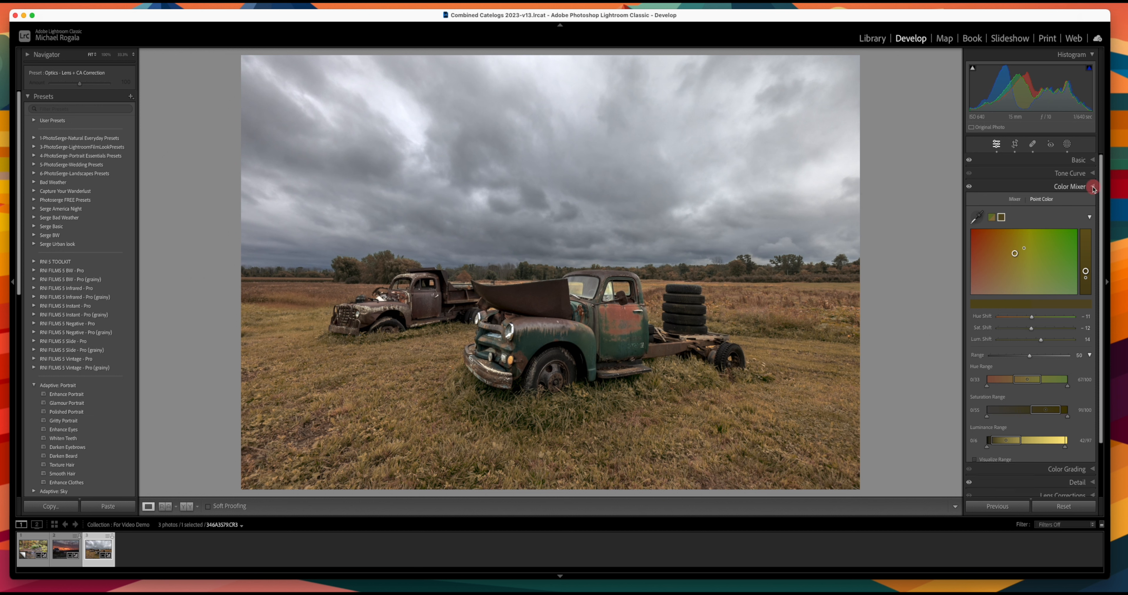